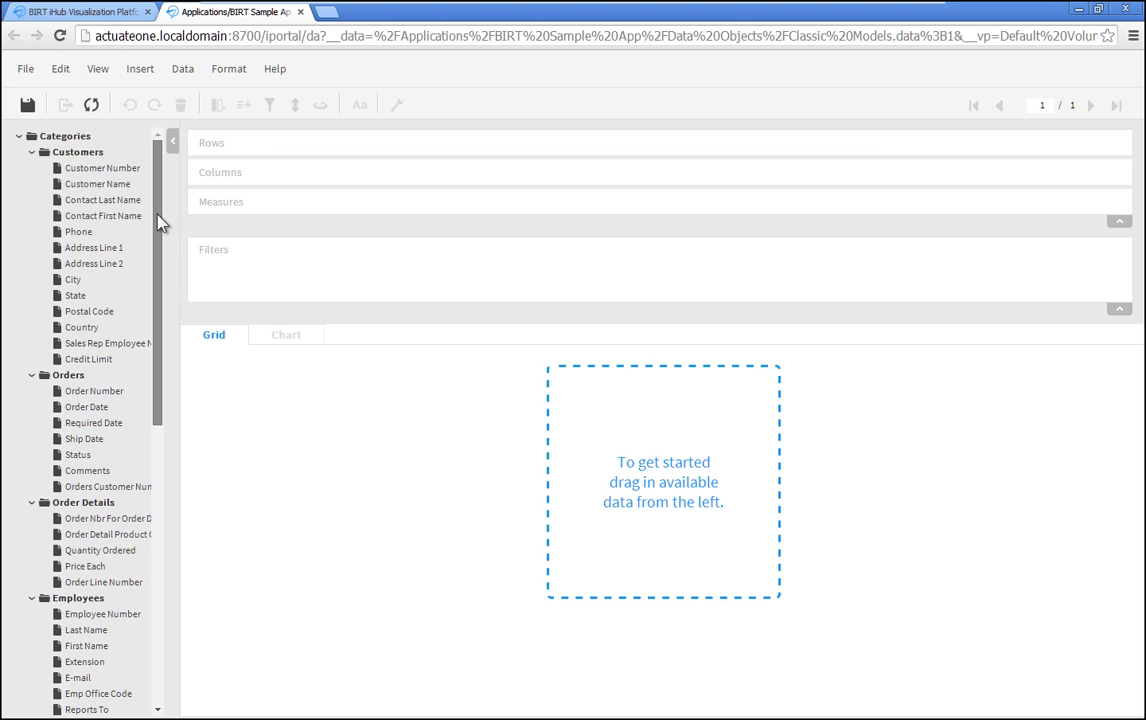
- Build the crosstab layout with Office City as the row field and Product Line as the column field
{"action": "left_click_drag", "start_coordinate": [158, 223], "coordinate": [146, 417]}
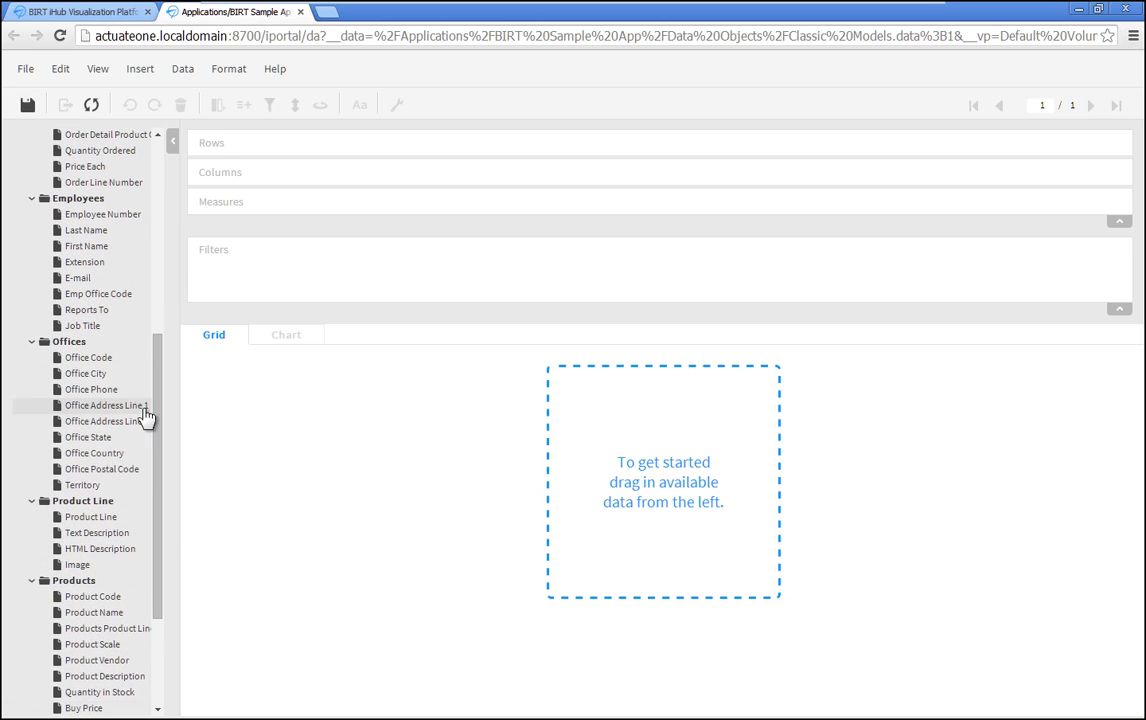
{"action": "left_click_drag", "start_coordinate": [90, 375], "coordinate": [254, 148]}
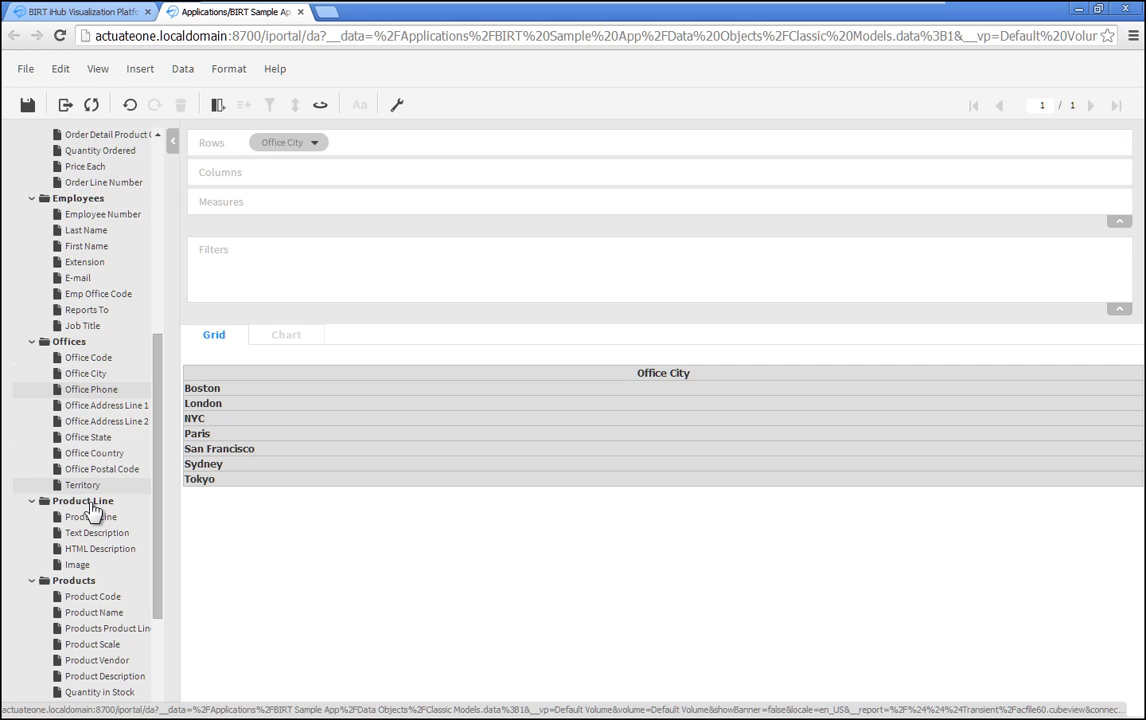
{"action": "left_click_drag", "start_coordinate": [92, 518], "coordinate": [307, 172]}
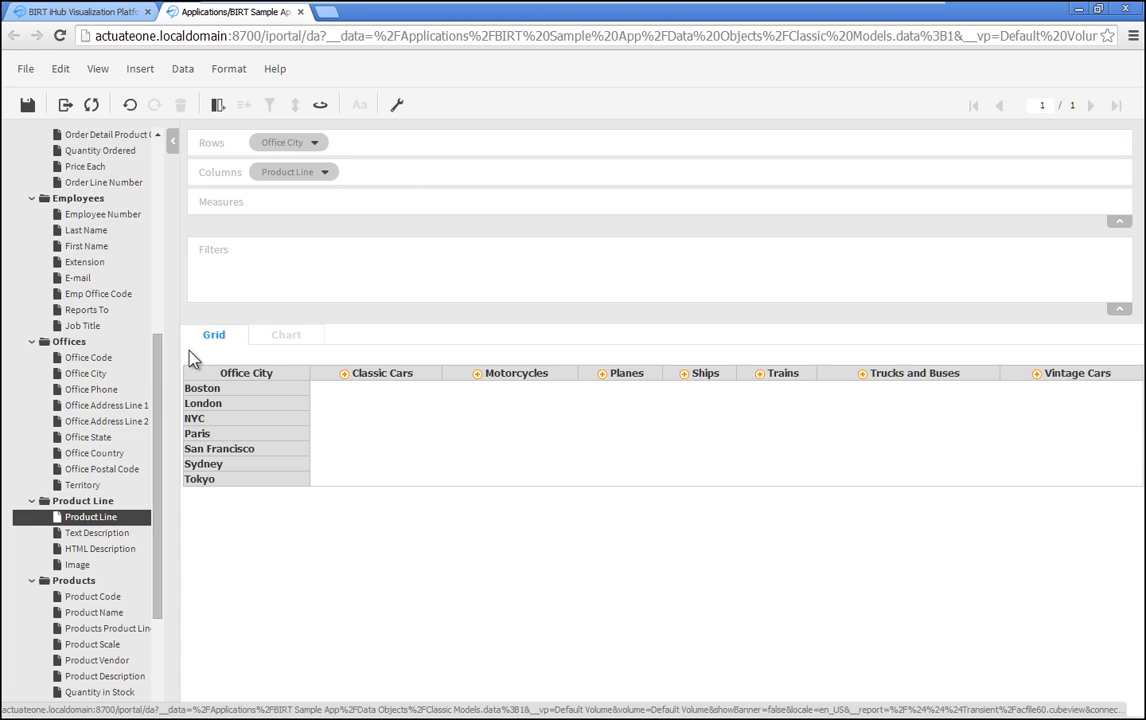
- Add Profit from Sales Metrics as a measure using the Sum function
{"action": "scroll", "coordinate": [159, 380], "scroll_direction": "down", "scroll_amount": 2}
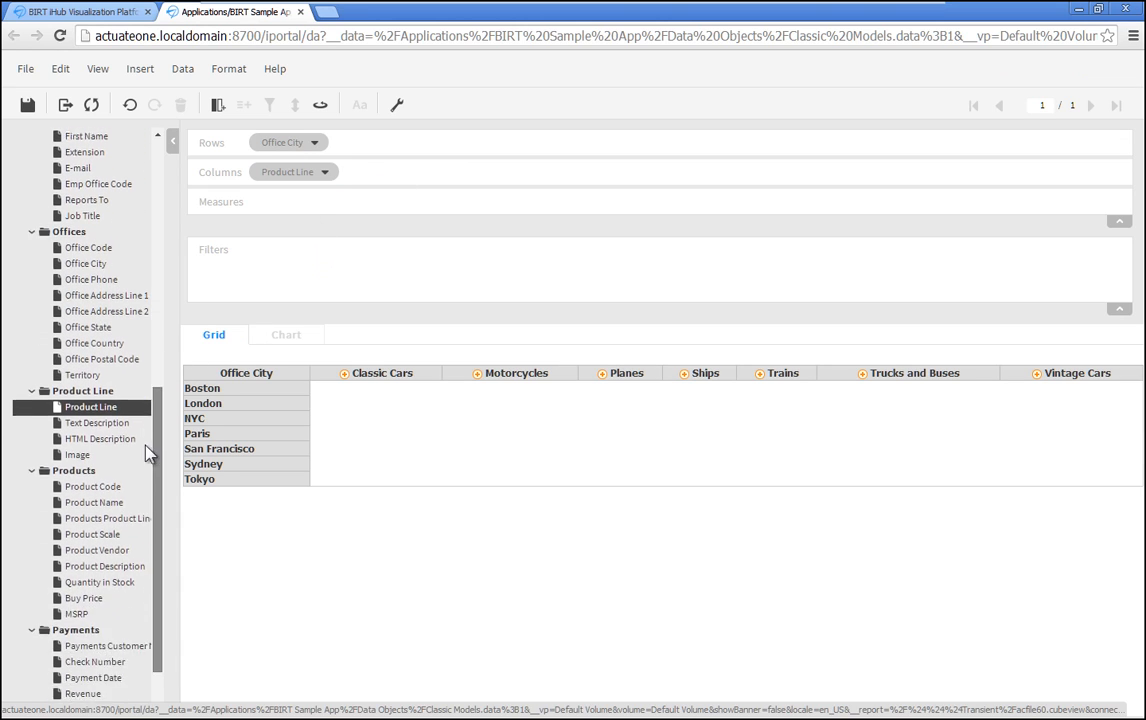
{"action": "scroll", "coordinate": [146, 453], "scroll_direction": "down", "scroll_amount": 1}
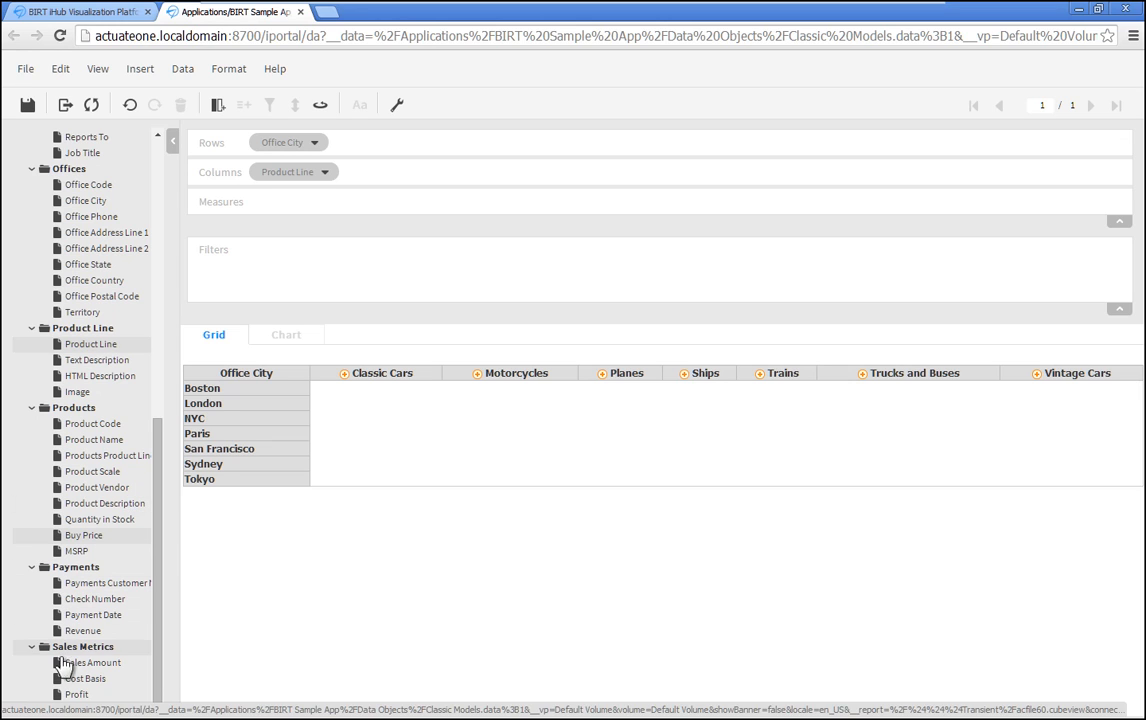
{"action": "left_click_drag", "start_coordinate": [72, 698], "coordinate": [294, 210]}
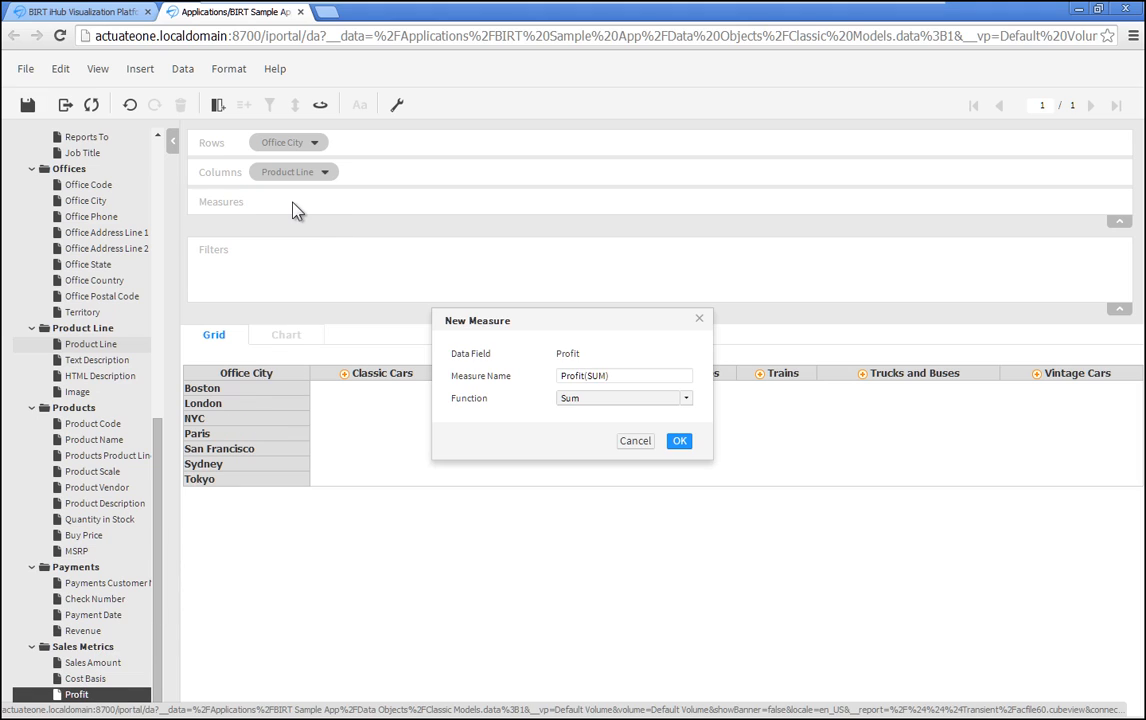
{"action": "left_click", "coordinate": [680, 443]}
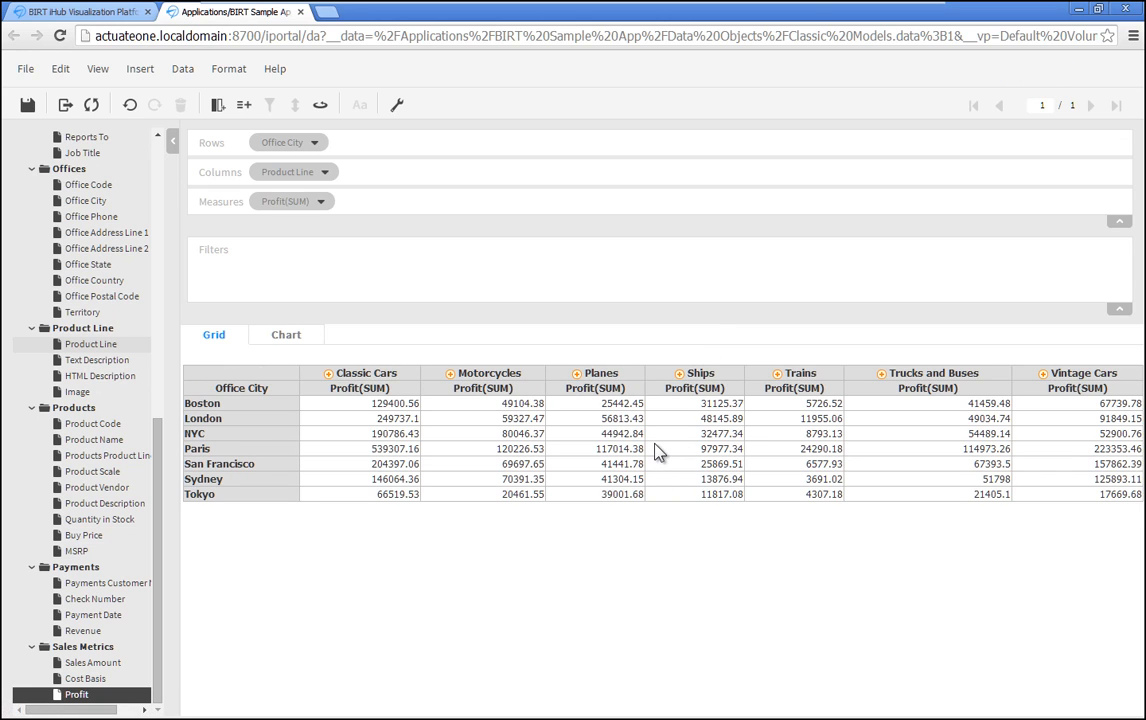
- Format the Profit(SUM) values as $ currency with 2 decimal places
{"action": "left_click", "coordinate": [404, 403]}
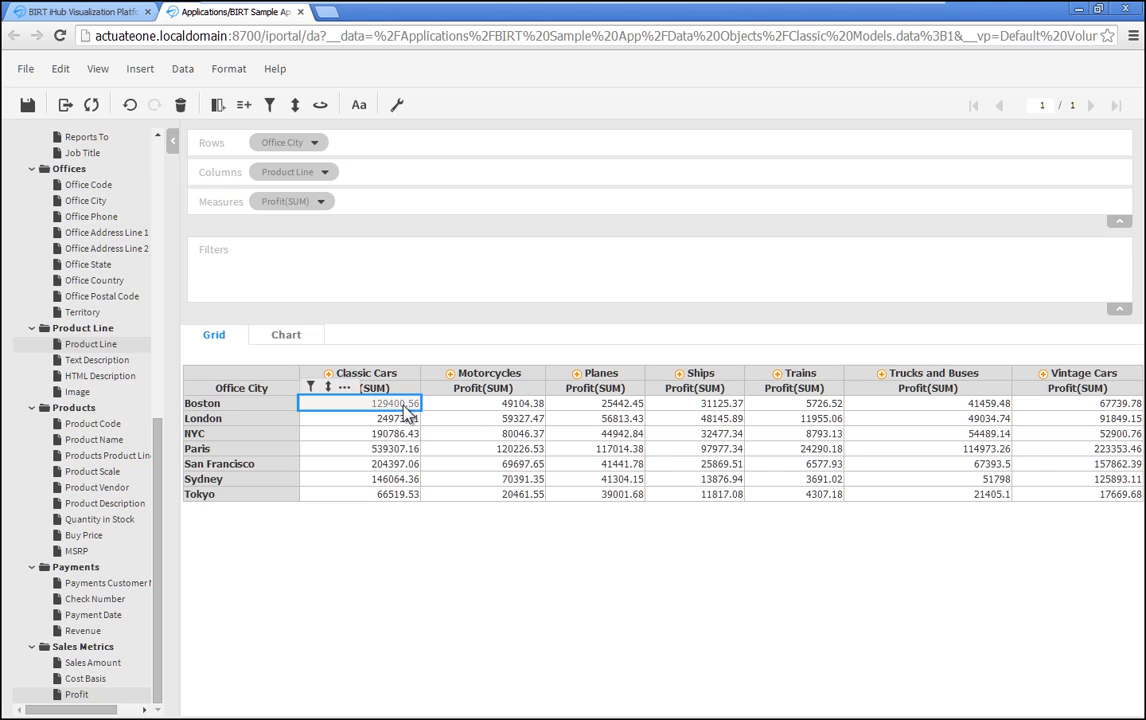
{"action": "left_click", "coordinate": [344, 391]}
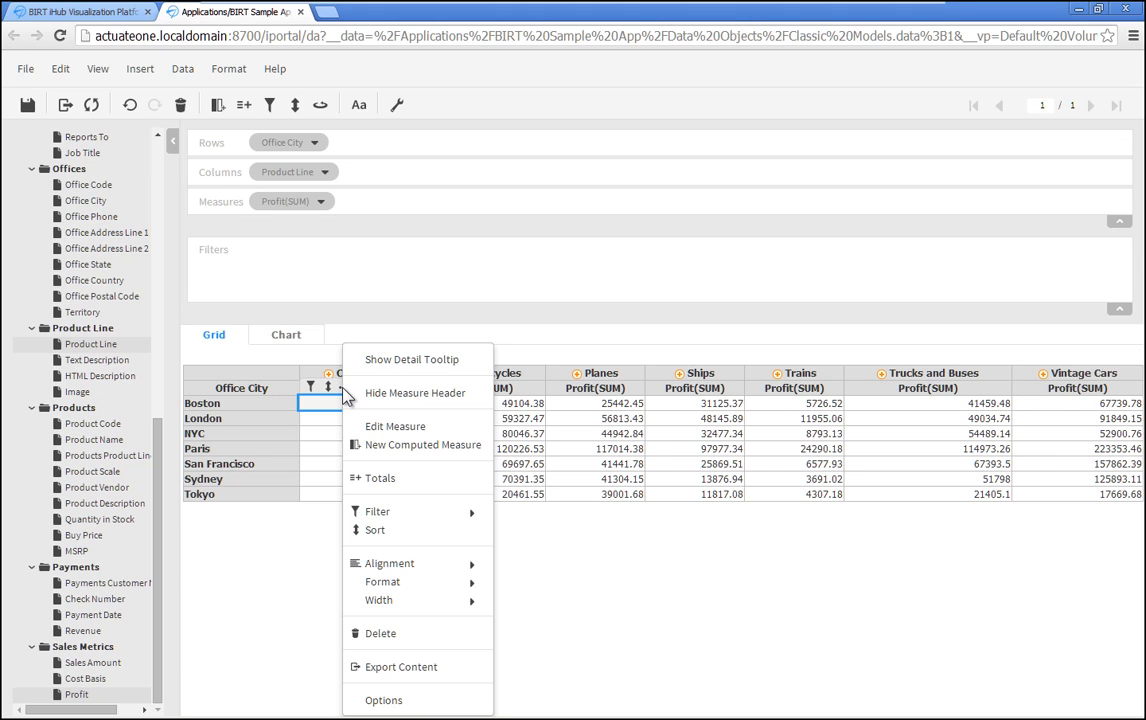
{"action": "mouse_move", "coordinate": [425, 582]}
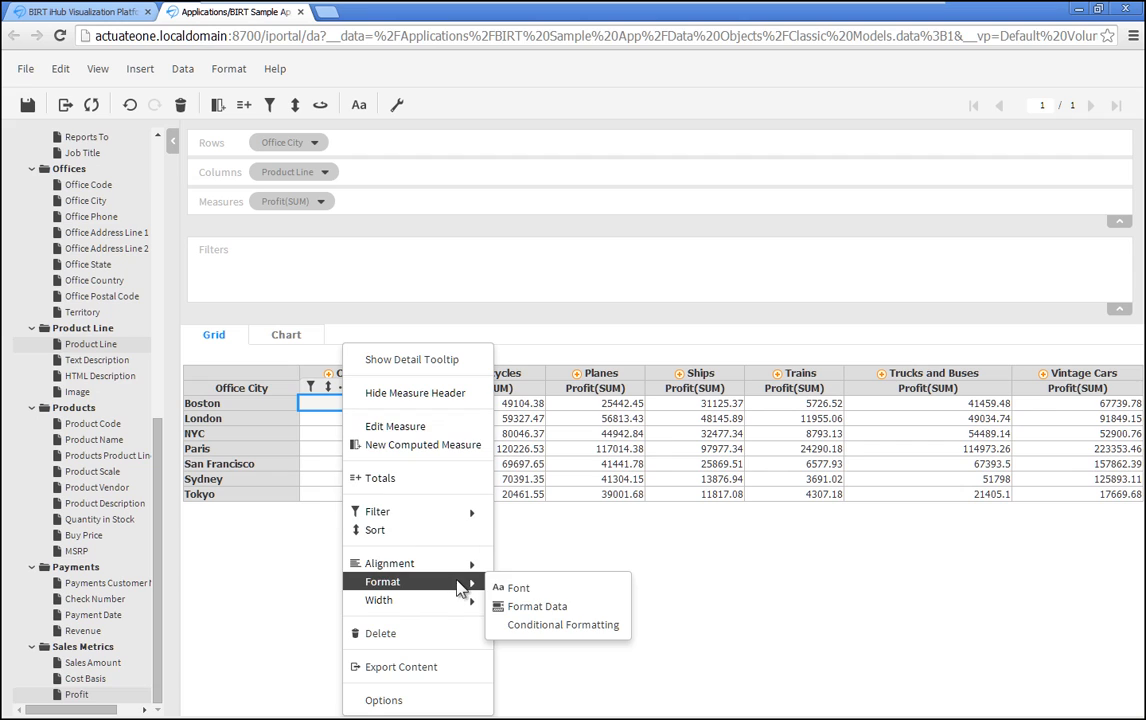
{"action": "left_click", "coordinate": [540, 606]}
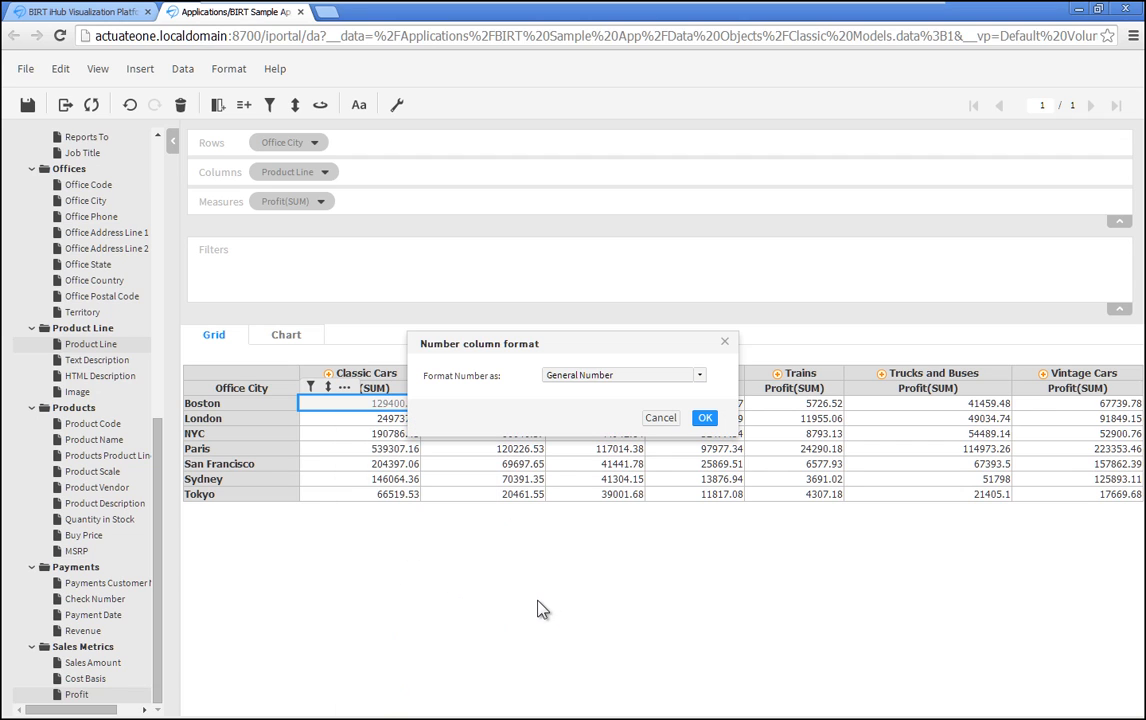
{"action": "left_click", "coordinate": [699, 376]}
{"action": "left_click", "coordinate": [565, 419]}
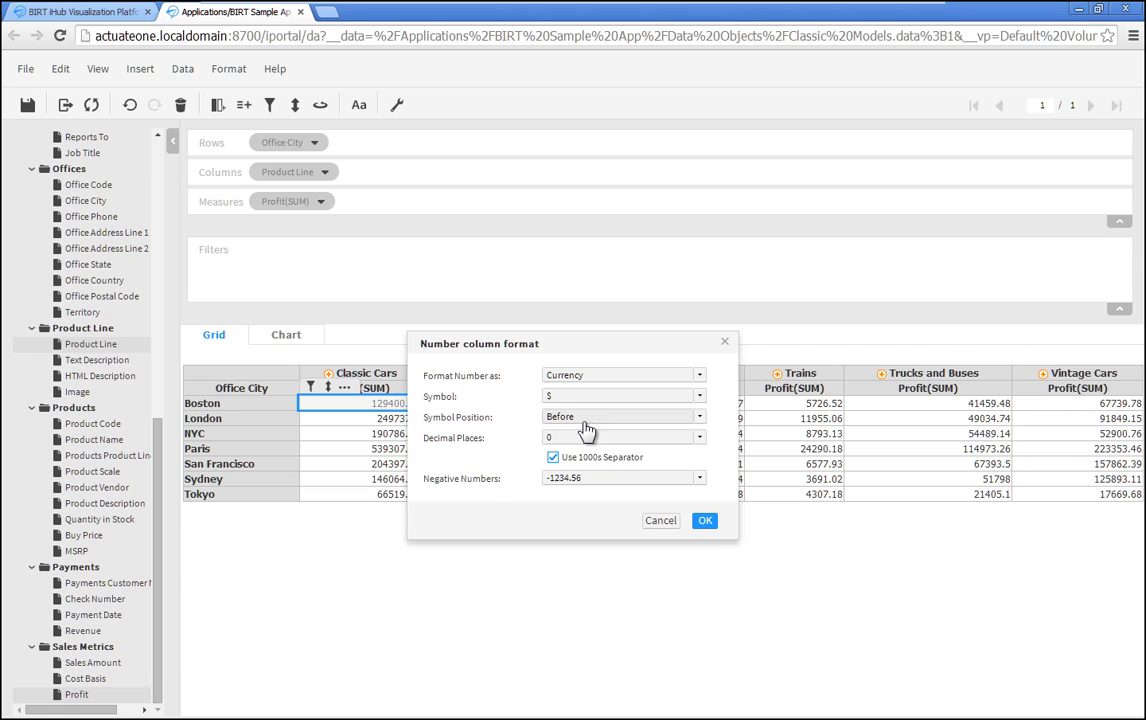
{"action": "left_click", "coordinate": [658, 438]}
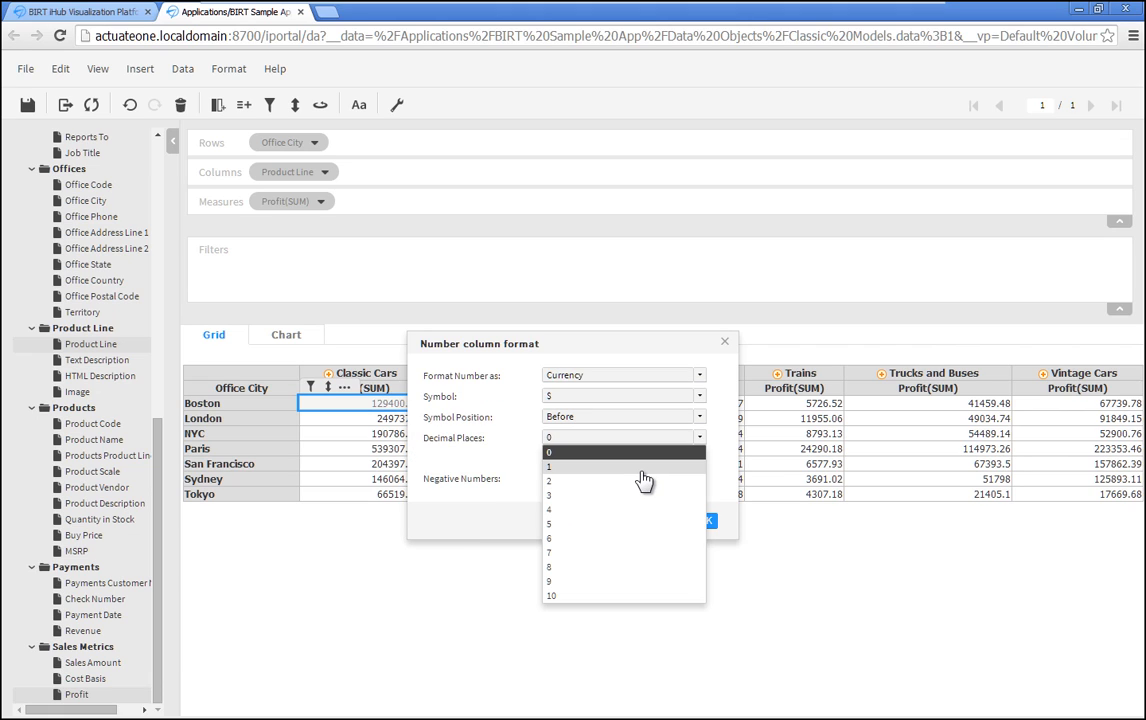
{"action": "left_click", "coordinate": [641, 481]}
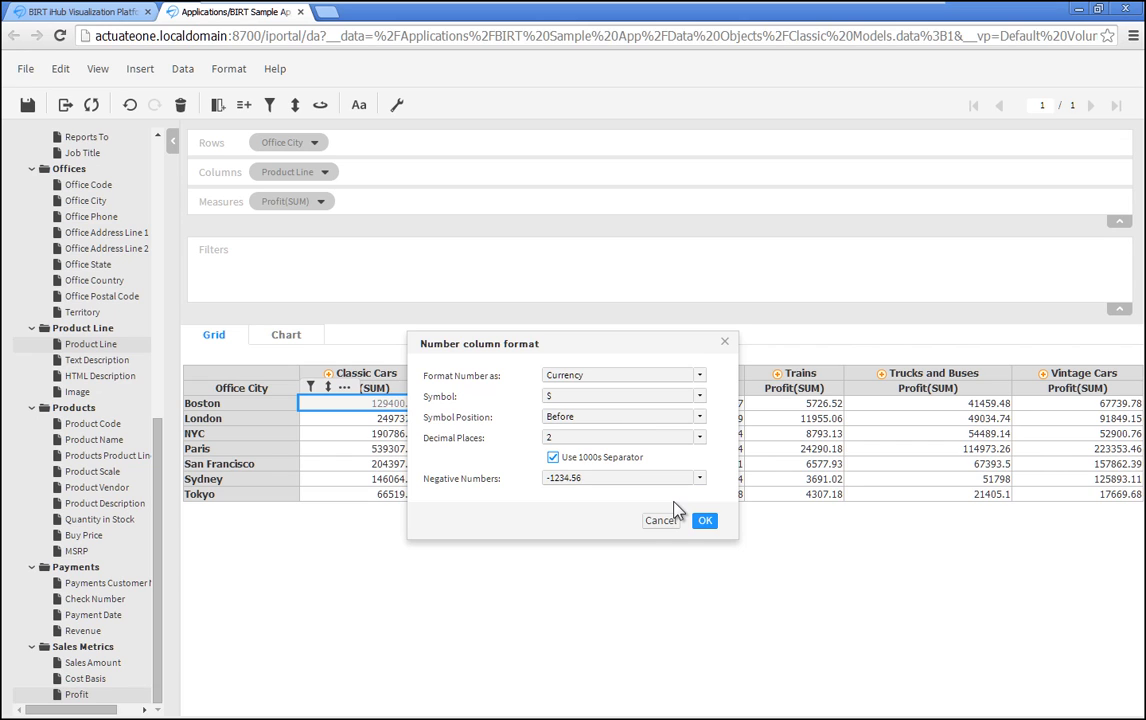
{"action": "left_click", "coordinate": [704, 520]}
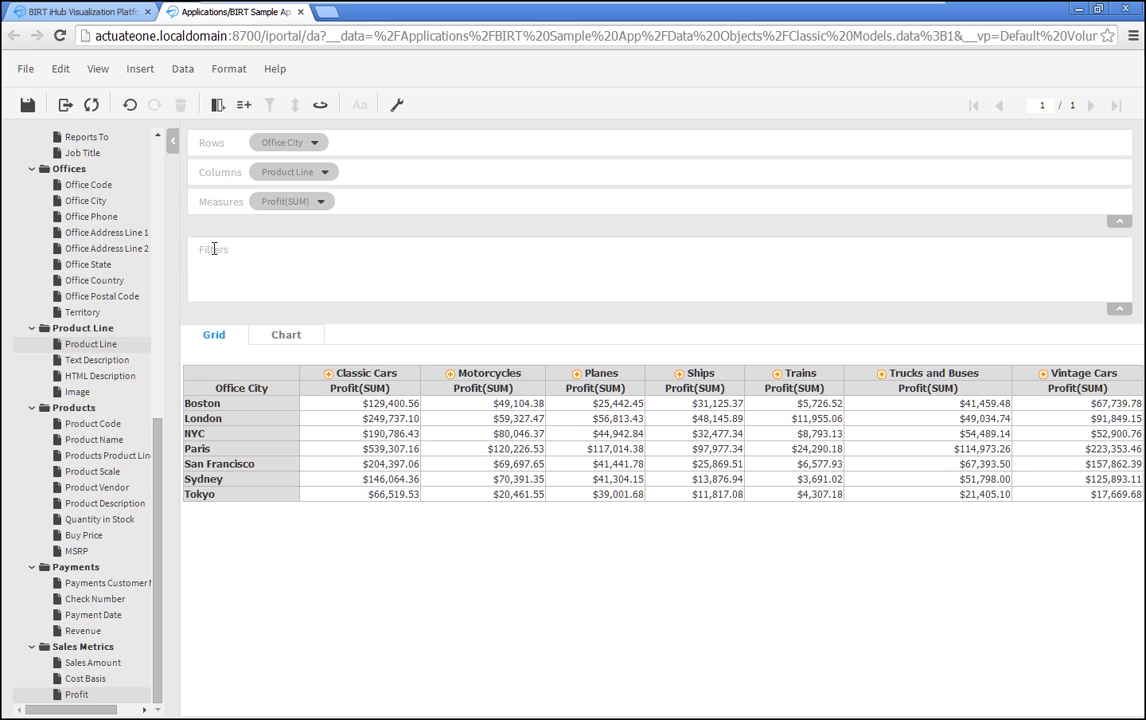
- Add an Office City filter with the In condition for Boston, NYC and San Francisco
{"action": "left_click_drag", "start_coordinate": [92, 202], "coordinate": [281, 273]}
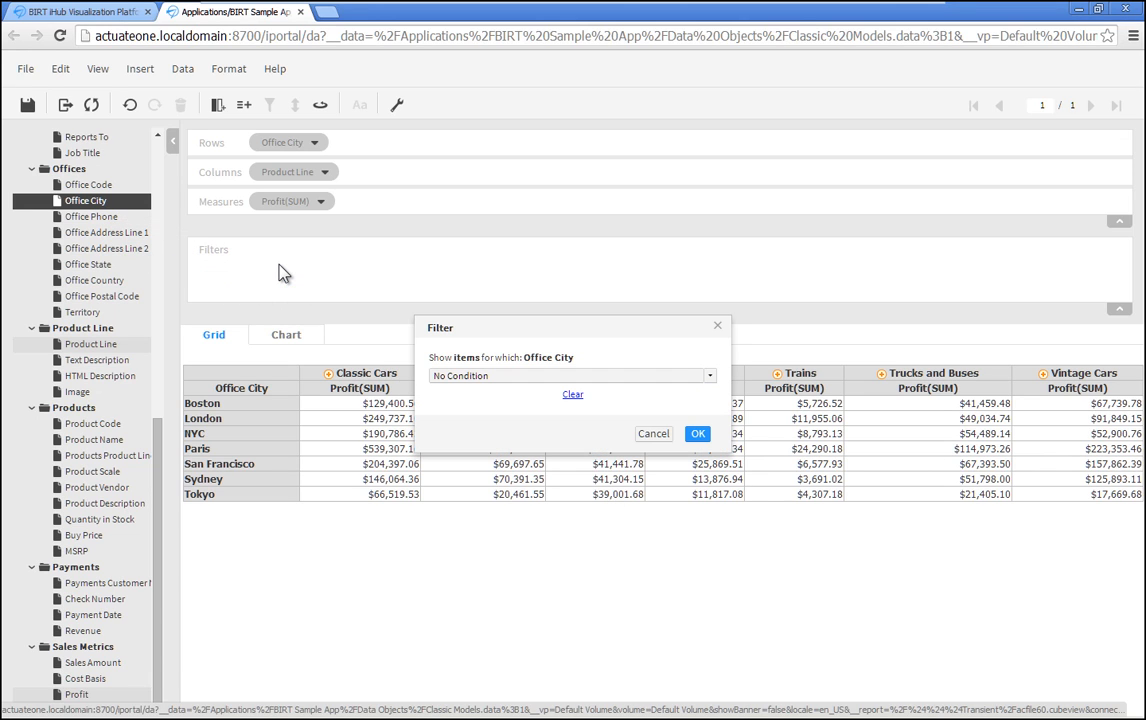
{"action": "left_click", "coordinate": [712, 377]}
{"action": "left_click", "coordinate": [476, 452]}
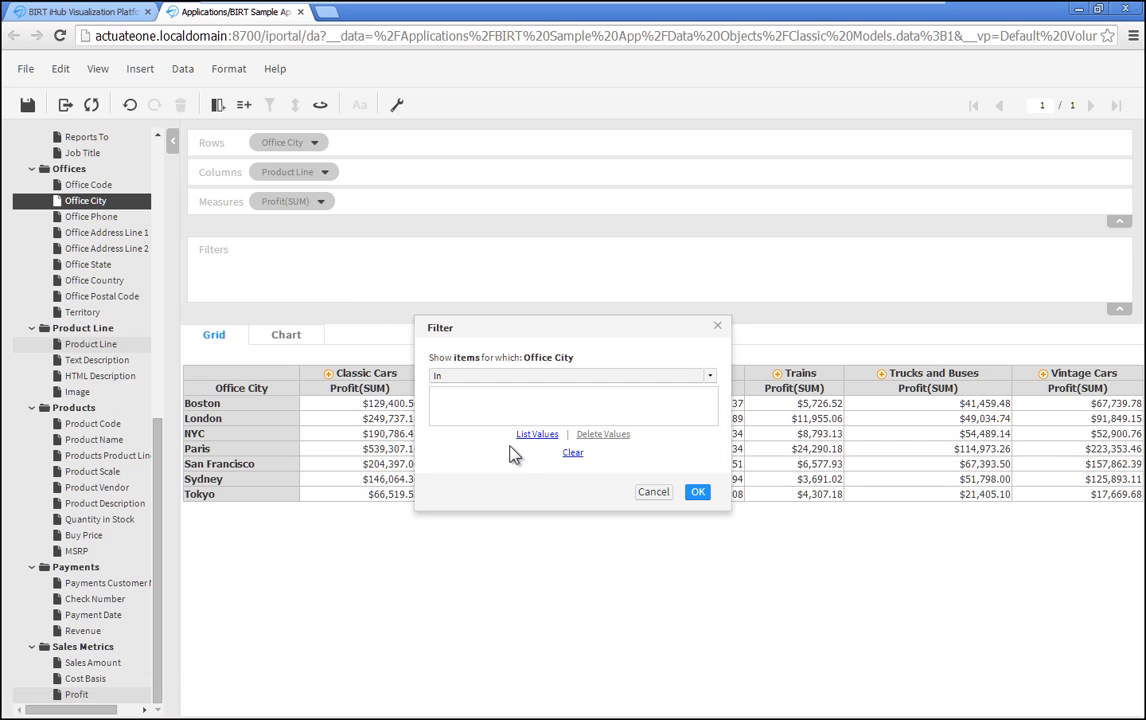
{"action": "left_click", "coordinate": [530, 435]}
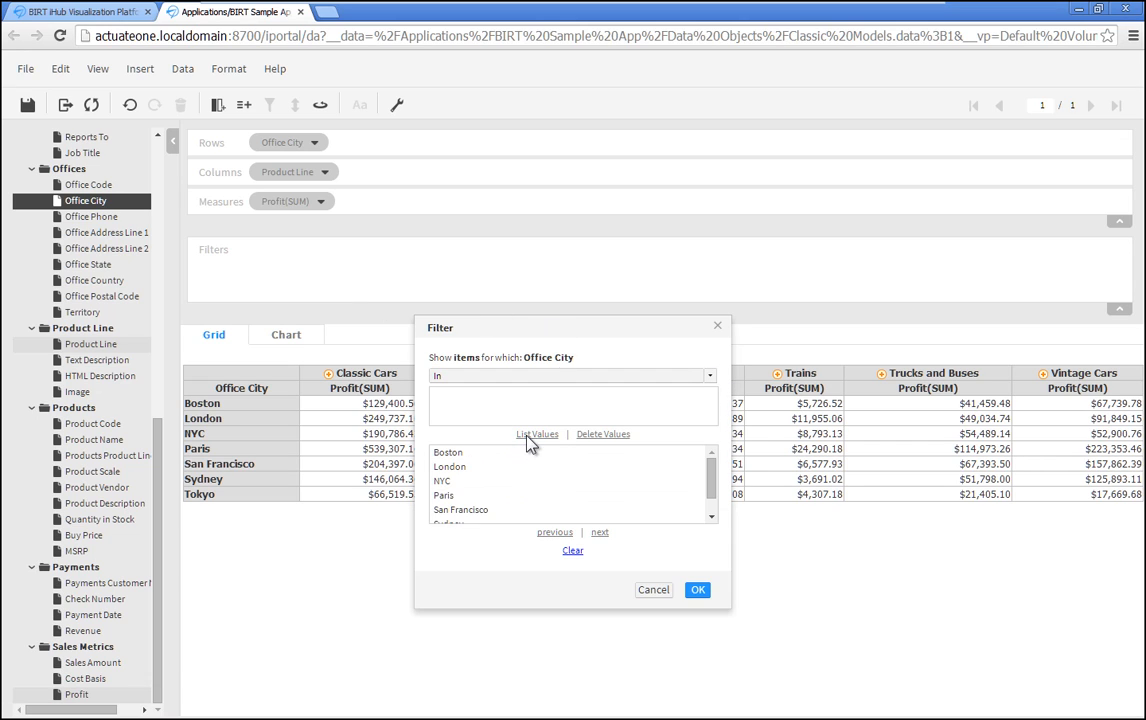
{"action": "left_click", "coordinate": [445, 453]}
{"action": "left_click", "coordinate": [443, 481]}
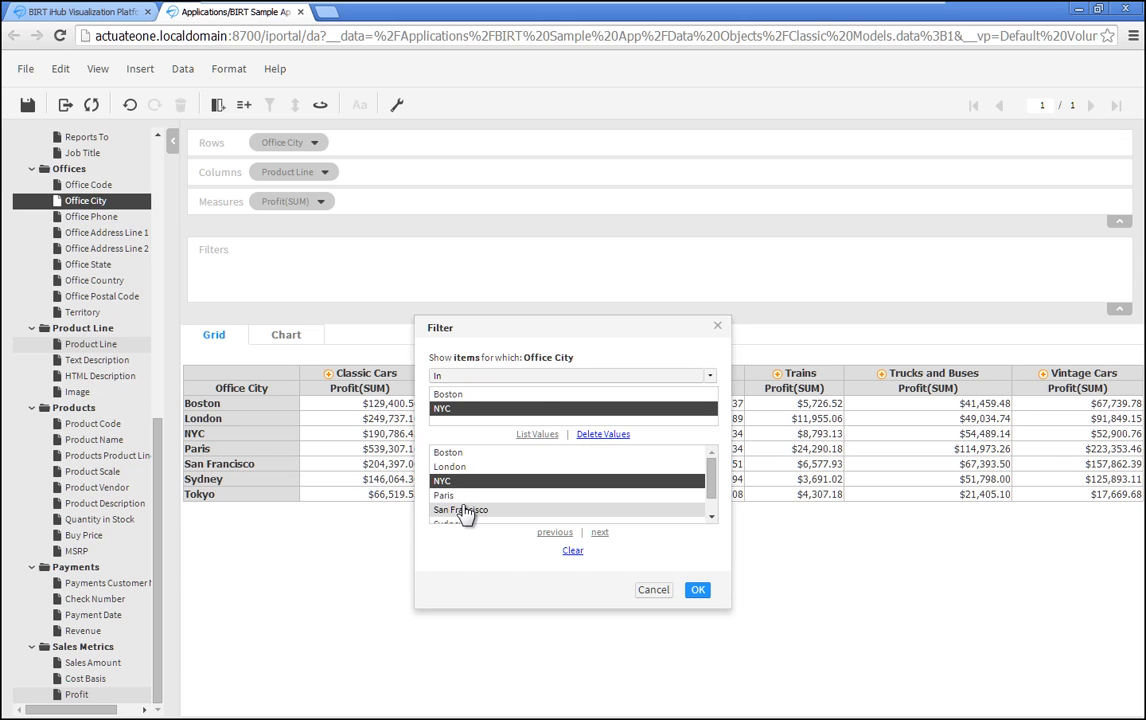
{"action": "left_click", "coordinate": [462, 510]}
{"action": "left_click", "coordinate": [693, 591]}
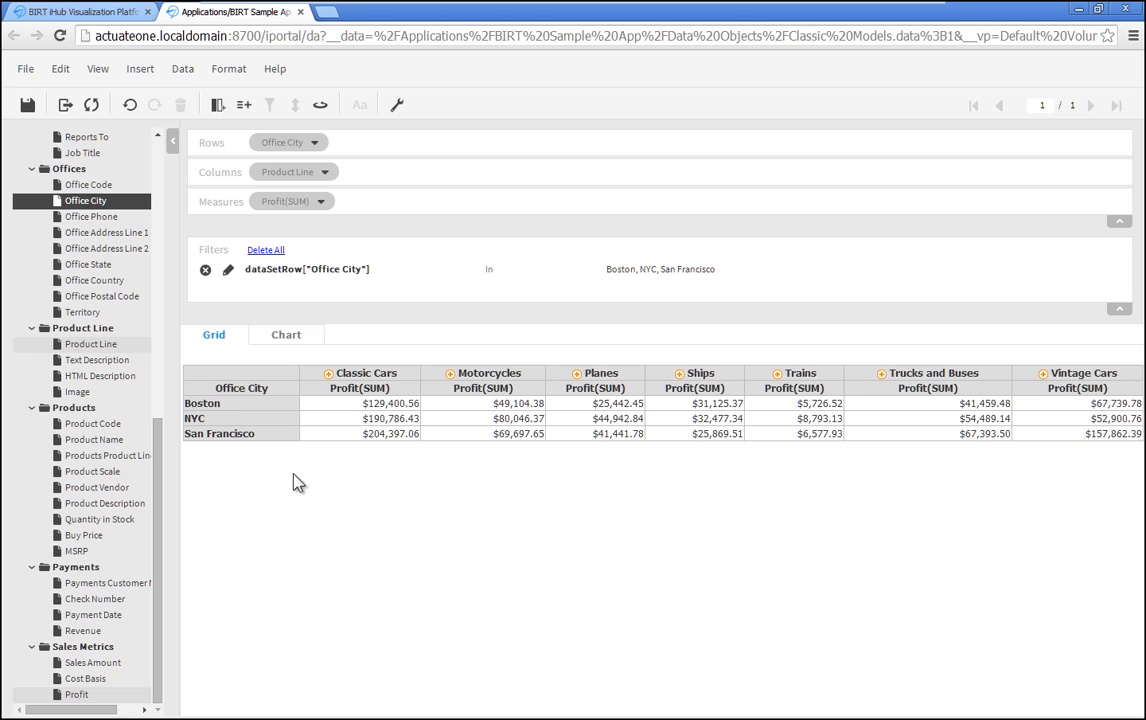
- Add a Product Line filter with the In condition for Planes, Ships and Trains
{"action": "left_click_drag", "start_coordinate": [90, 344], "coordinate": [266, 291]}
{"action": "left_click", "coordinate": [630, 377]}
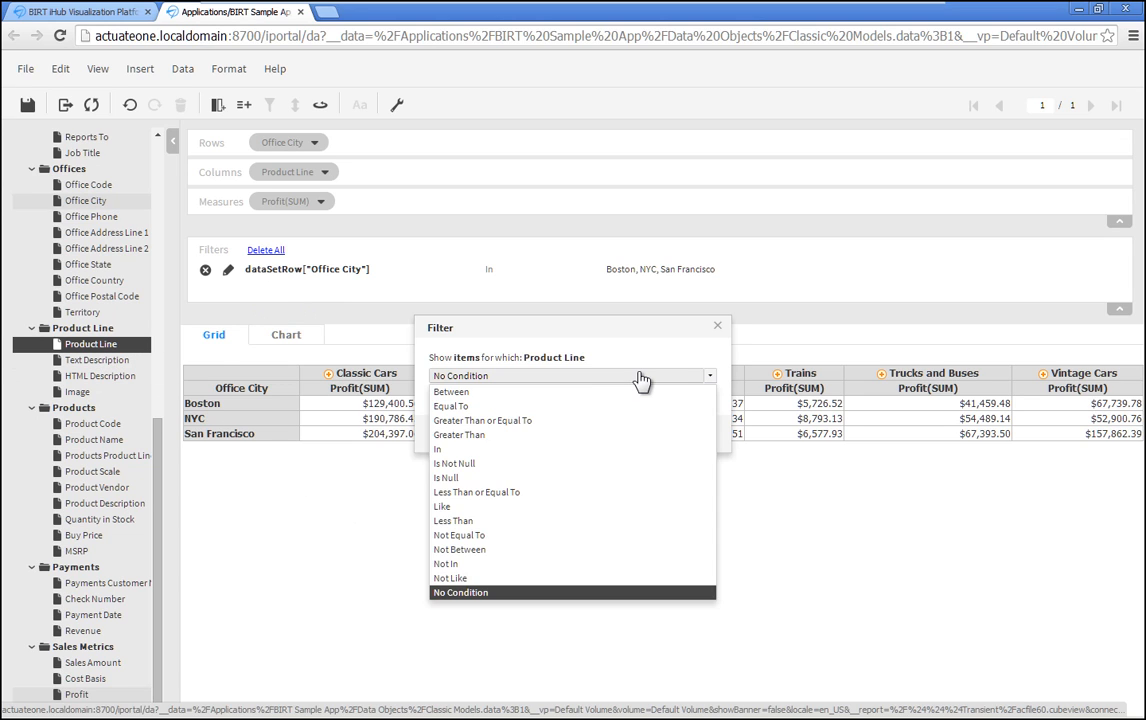
{"action": "left_click", "coordinate": [485, 450]}
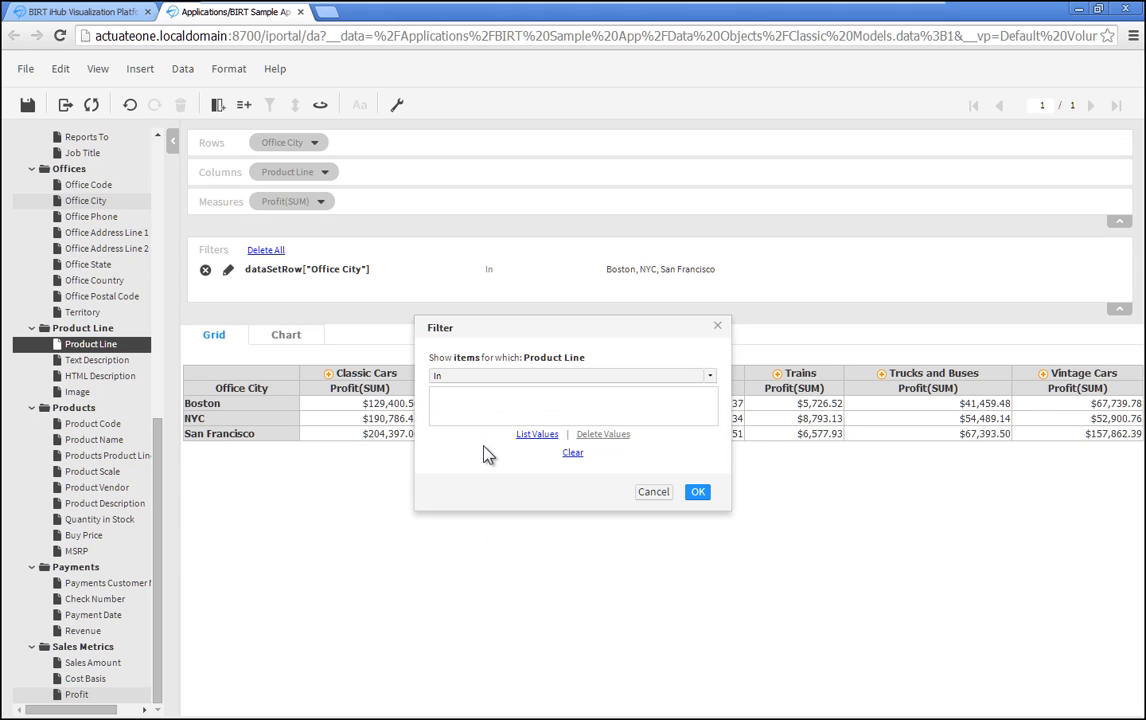
{"action": "left_click", "coordinate": [530, 438]}
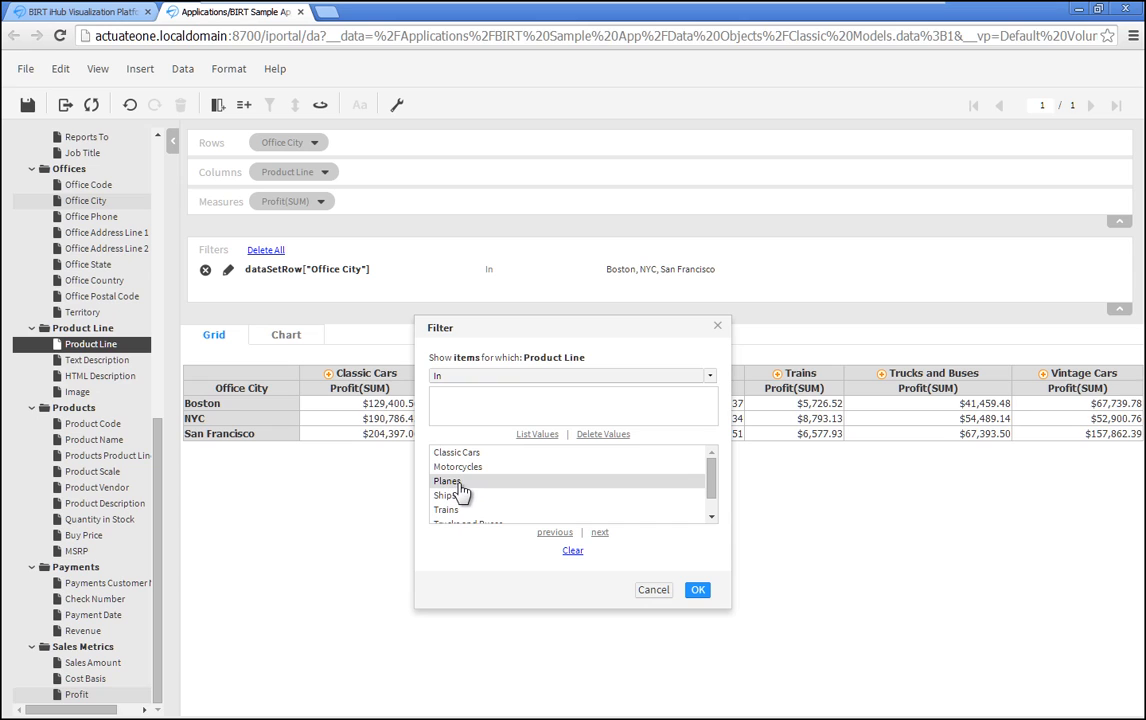
{"action": "left_click", "coordinate": [455, 484]}
{"action": "left_click", "coordinate": [450, 497]}
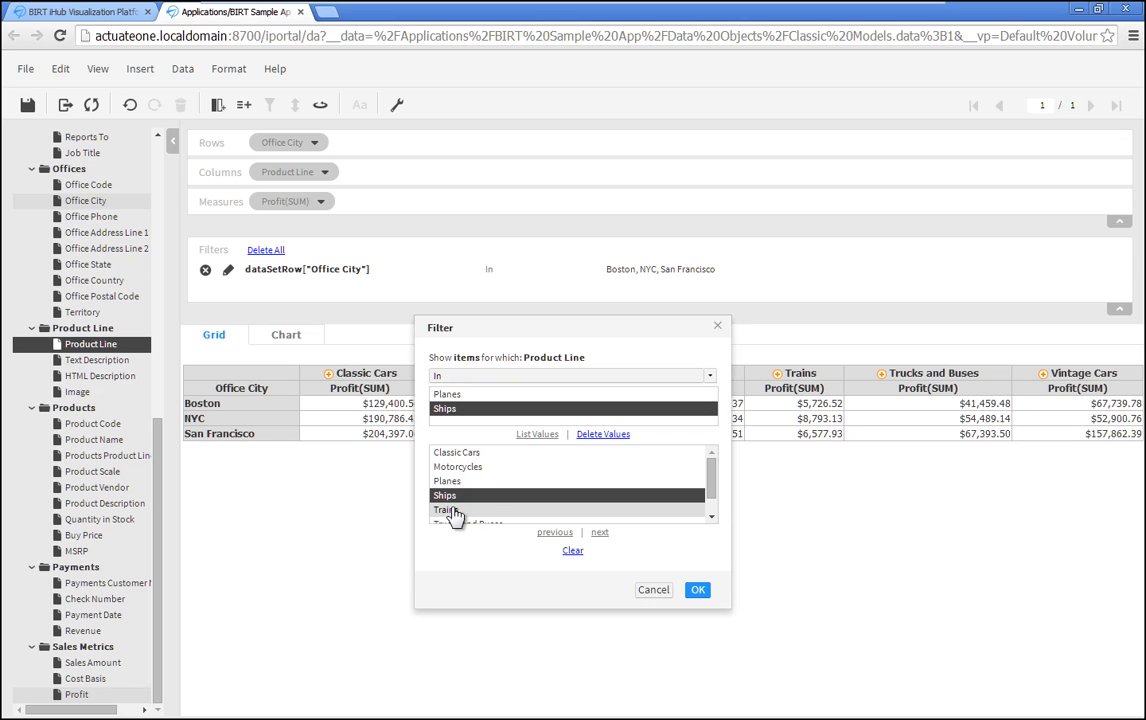
{"action": "left_click", "coordinate": [453, 511]}
{"action": "left_click", "coordinate": [697, 591]}
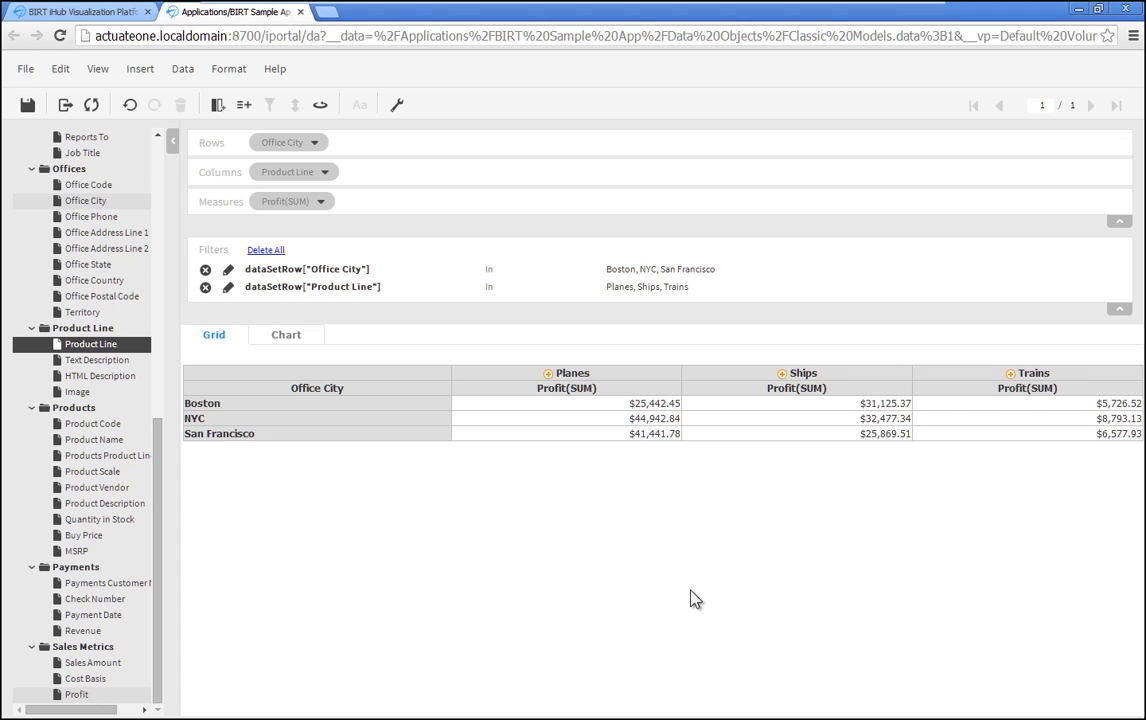
- Drill down into the Trains product line to break its profit out by product name
{"action": "left_click", "coordinate": [1010, 376]}
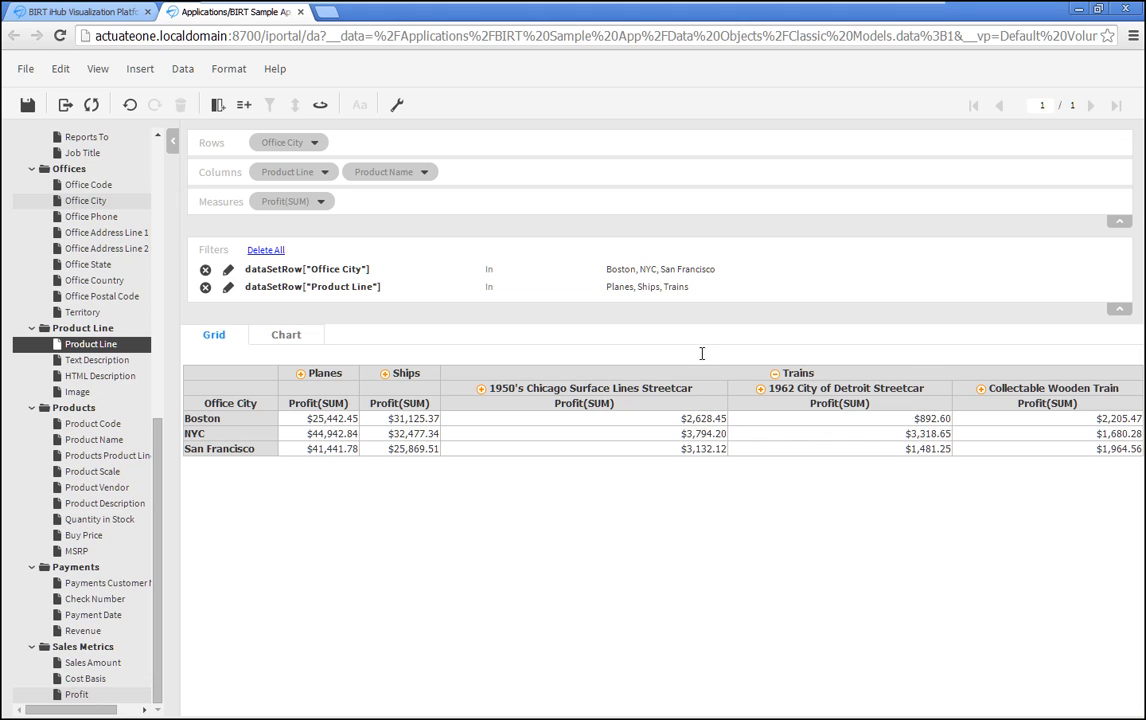
- Add Sum grand totals of Profit(SUM) for the row and column areas, plus a Sum subtotal by Product Line
{"action": "left_click", "coordinate": [184, 70]}
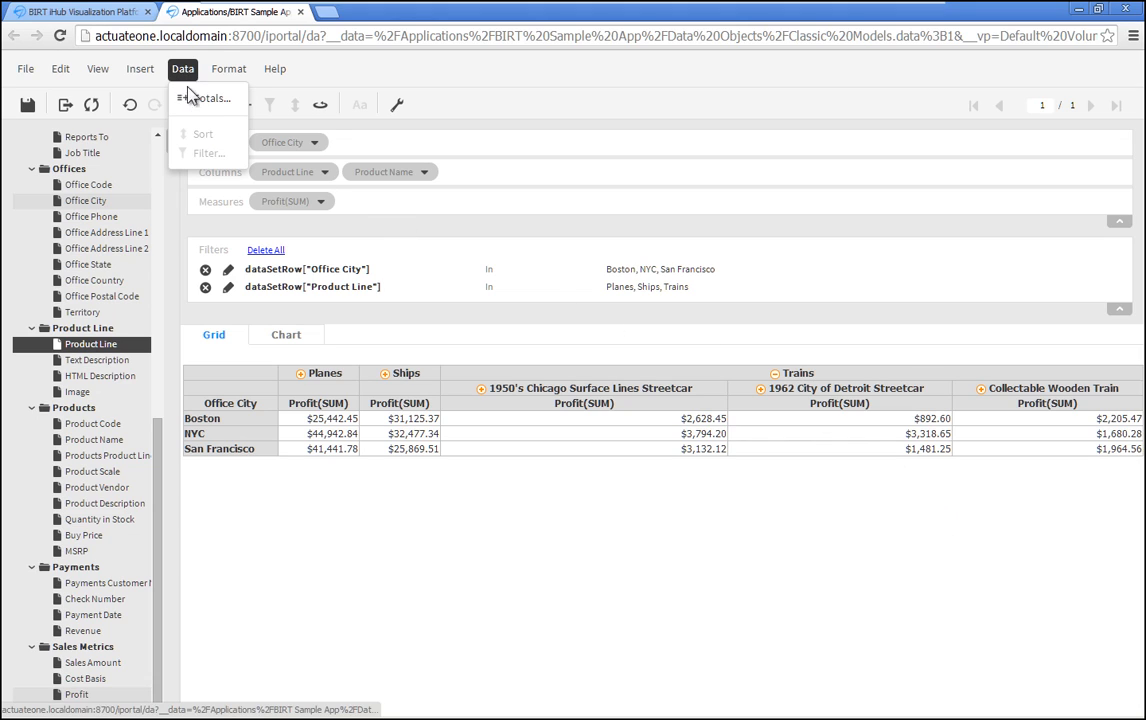
{"action": "left_click", "coordinate": [205, 99]}
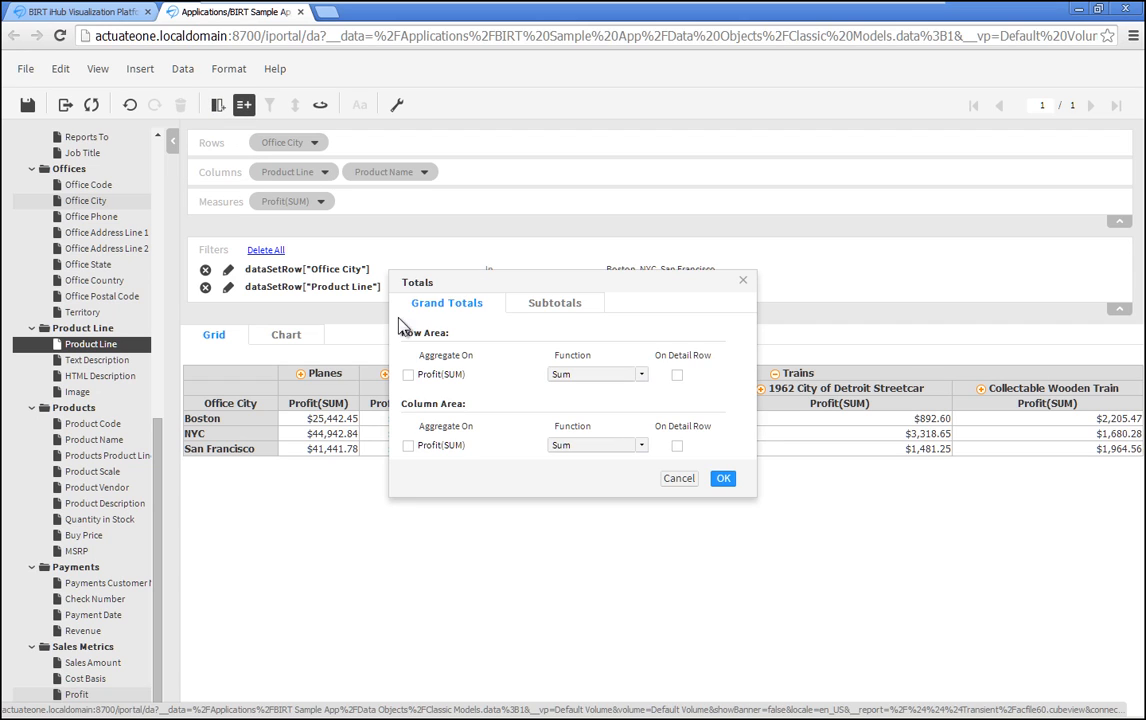
{"action": "left_click", "coordinate": [409, 376]}
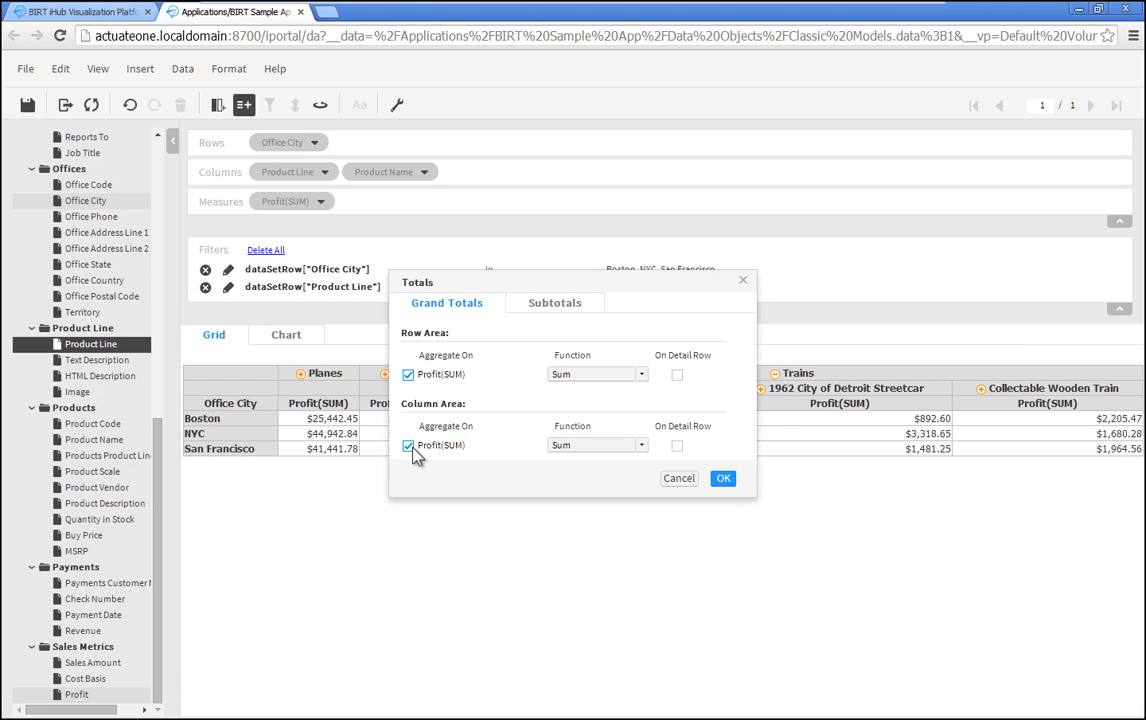
{"action": "left_click", "coordinate": [521, 313]}
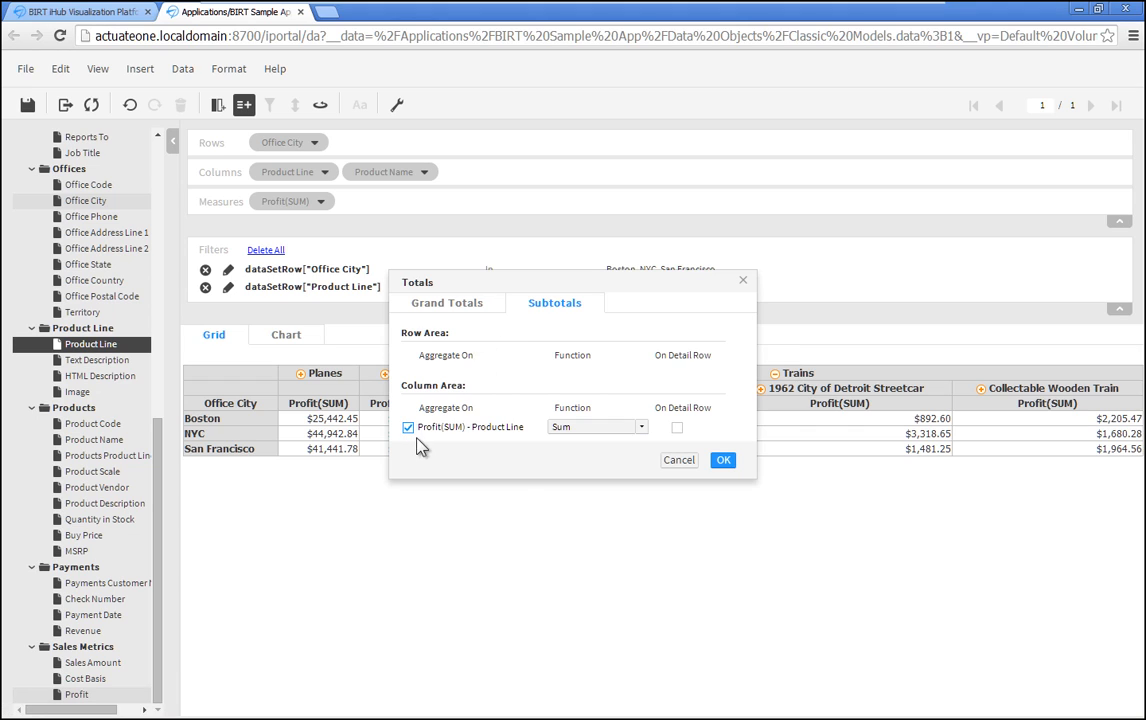
{"action": "left_click", "coordinate": [724, 461]}
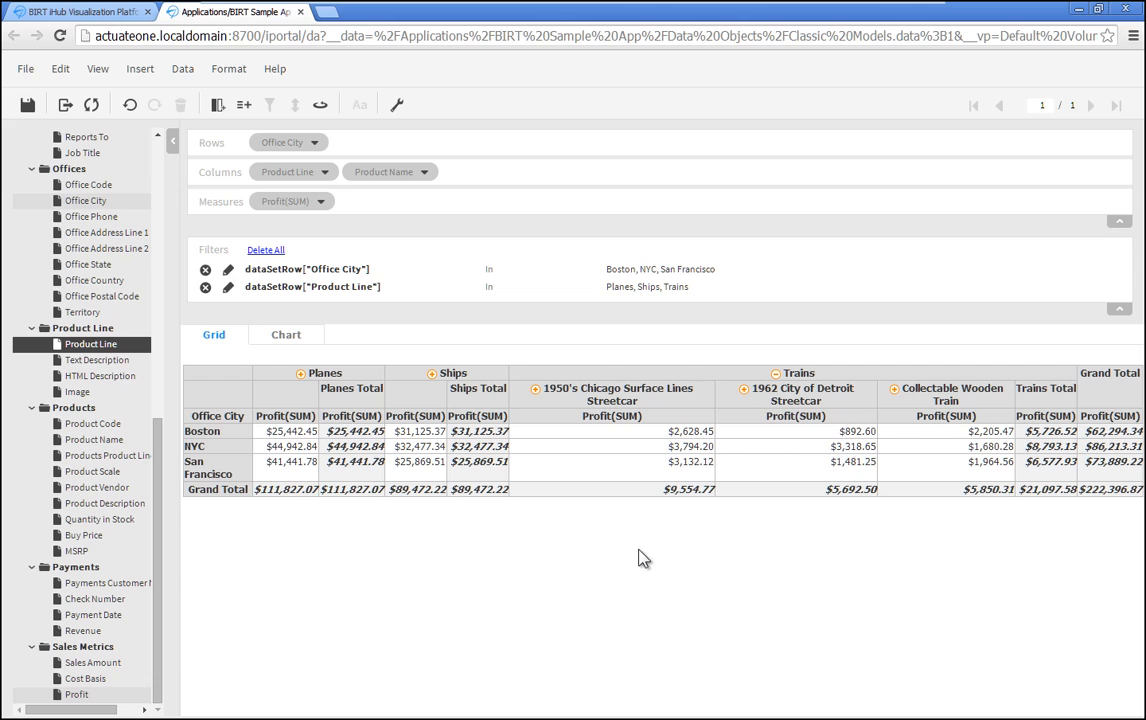
- Display the crosstab as a chart and save the design under the file name "Prod rev"
{"action": "left_click", "coordinate": [288, 335]}
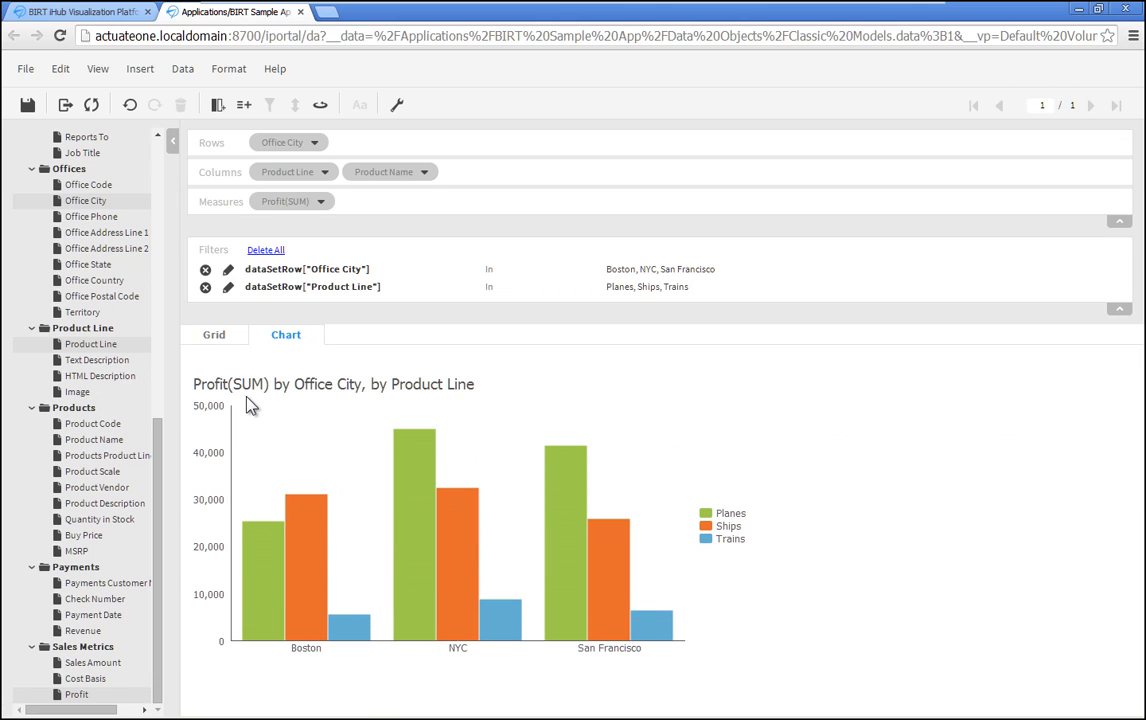
{"action": "left_click", "coordinate": [24, 68]}
{"action": "left_click", "coordinate": [46, 100]}
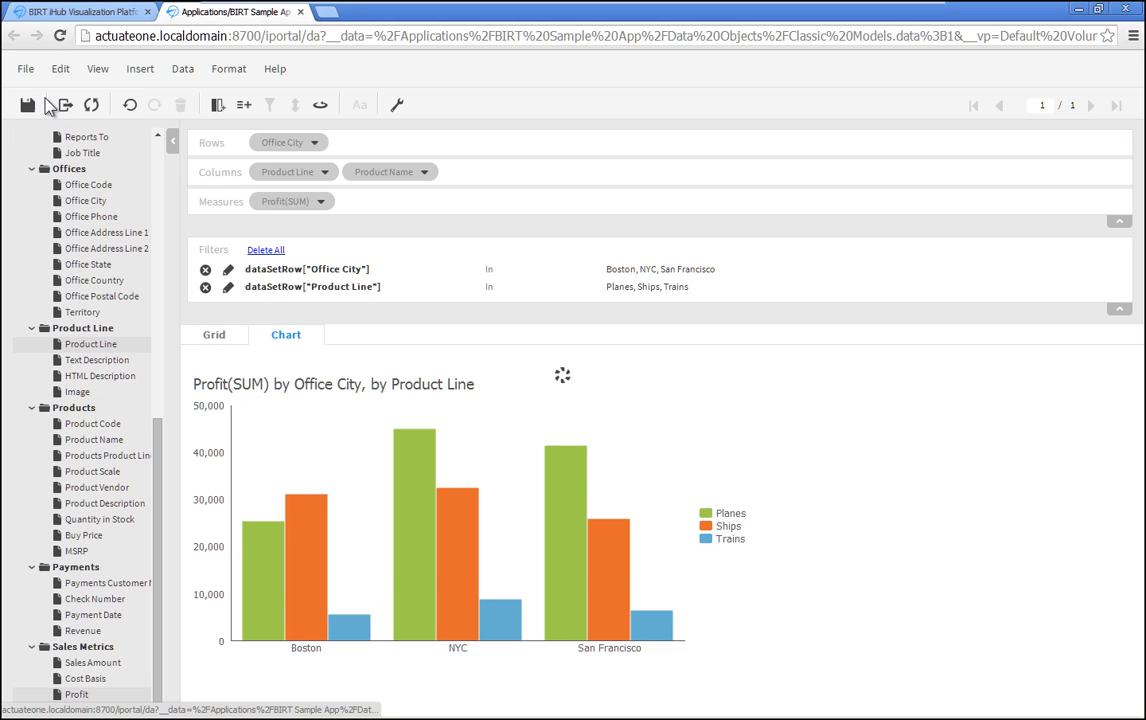
{"action": "left_click", "coordinate": [421, 293]}
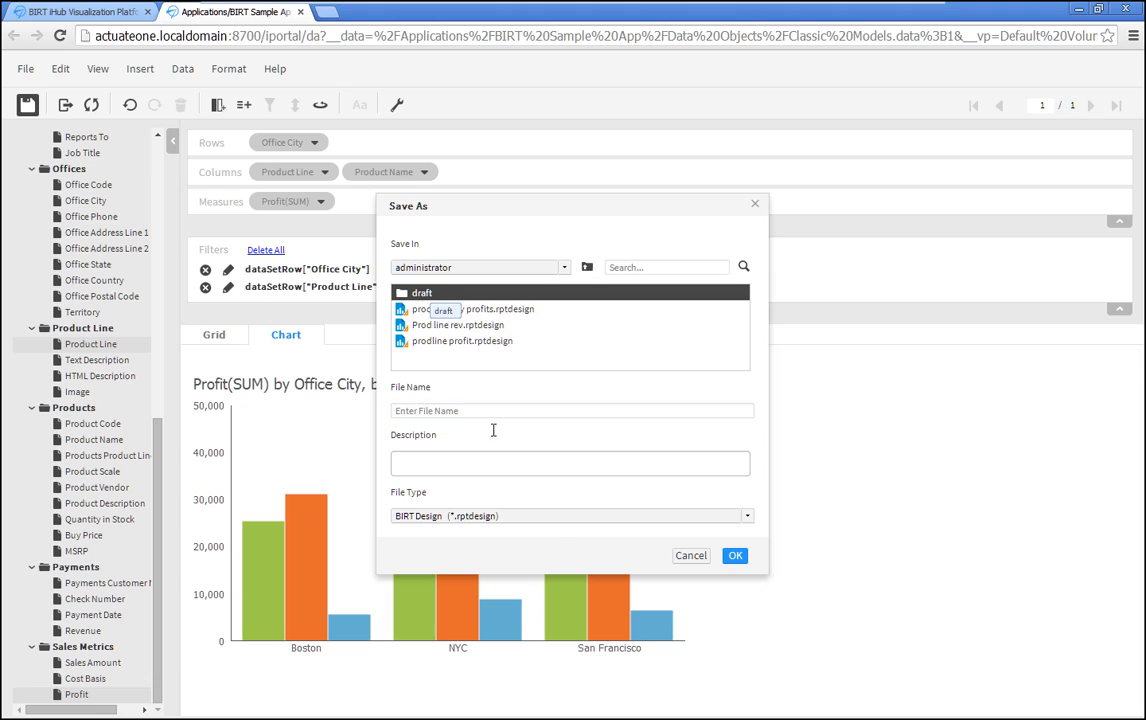
{"action": "left_click", "coordinate": [433, 411]}
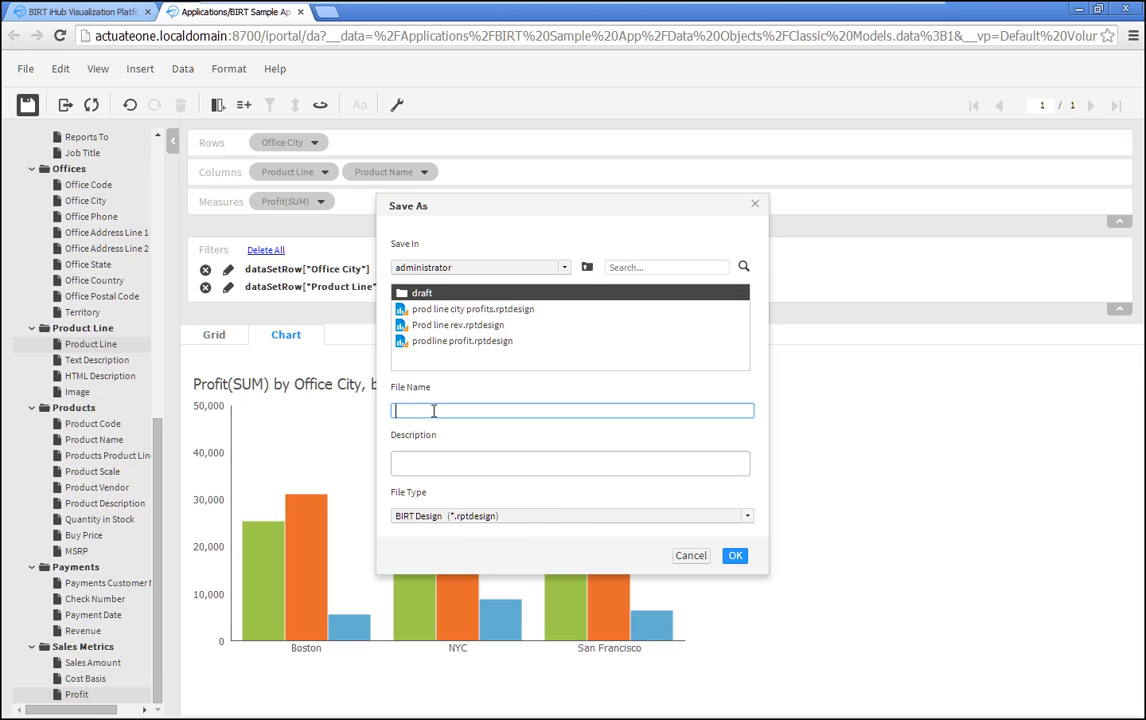
{"action": "type", "text": "Prod rev"}
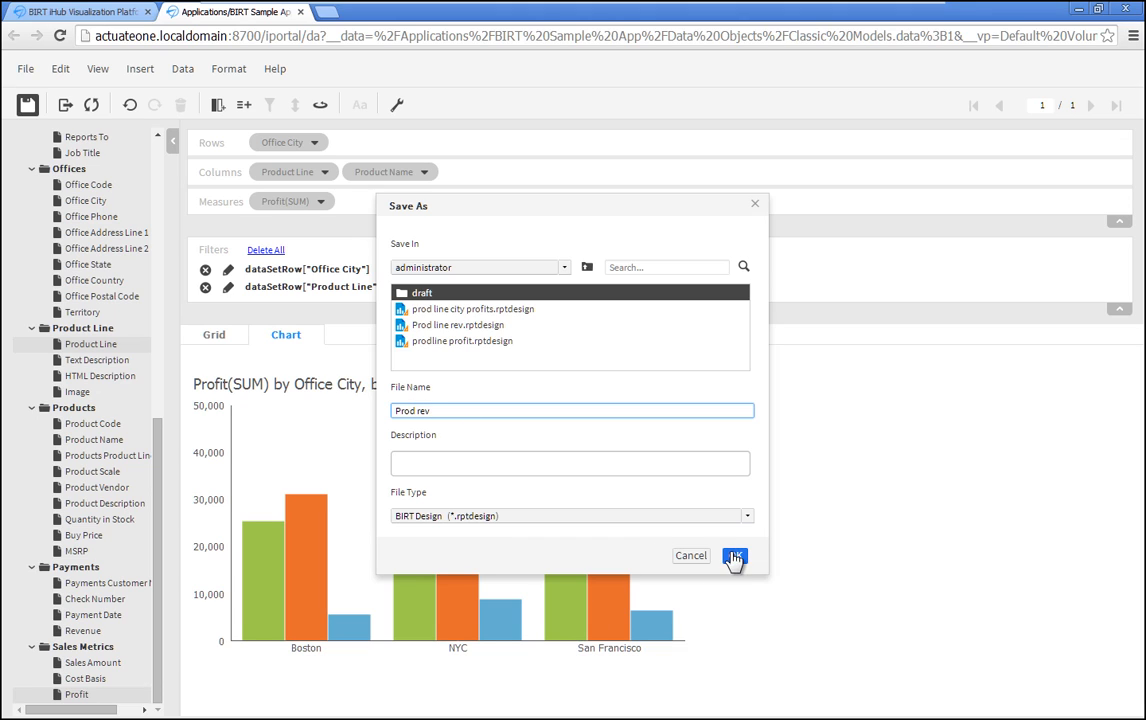
{"action": "left_click", "coordinate": [734, 557]}
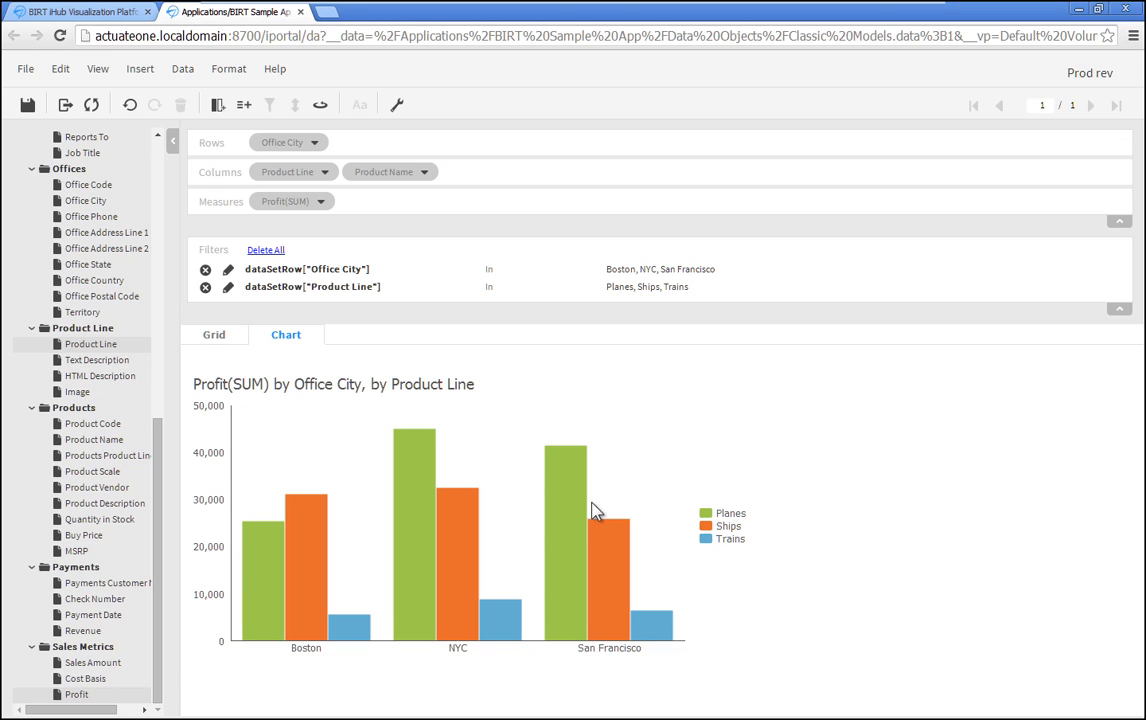
- Return to the grid view and delete both the Product Line and Office City filters
{"action": "left_click", "coordinate": [216, 336]}
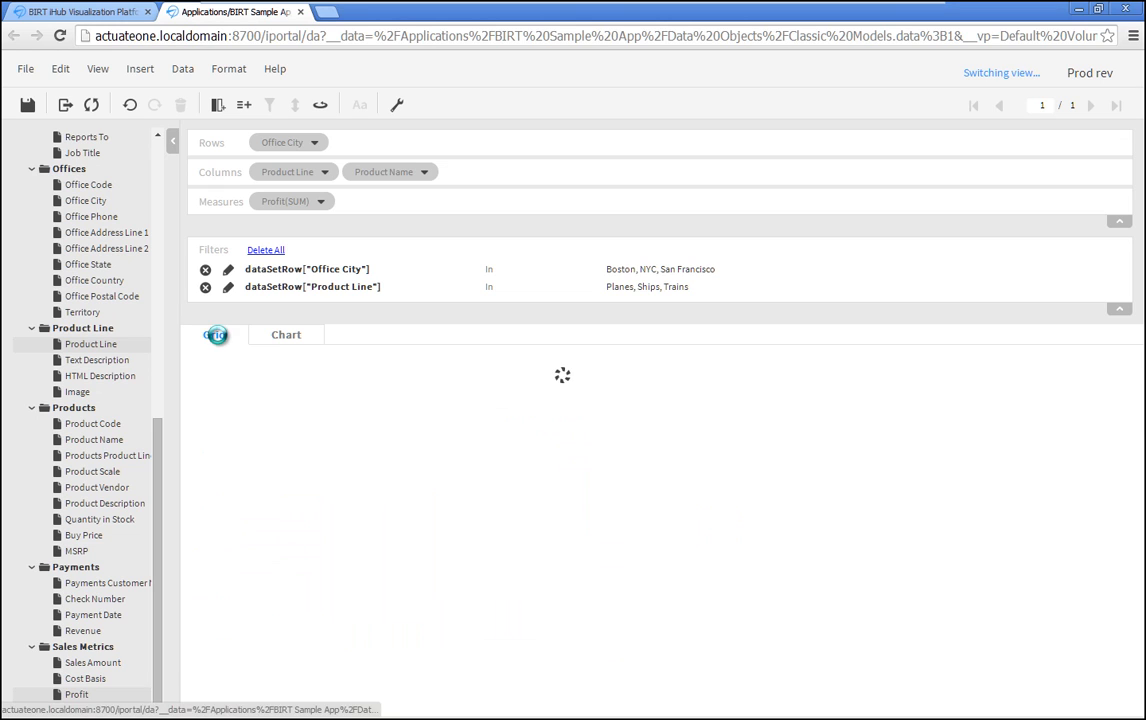
{"action": "left_click", "coordinate": [205, 288]}
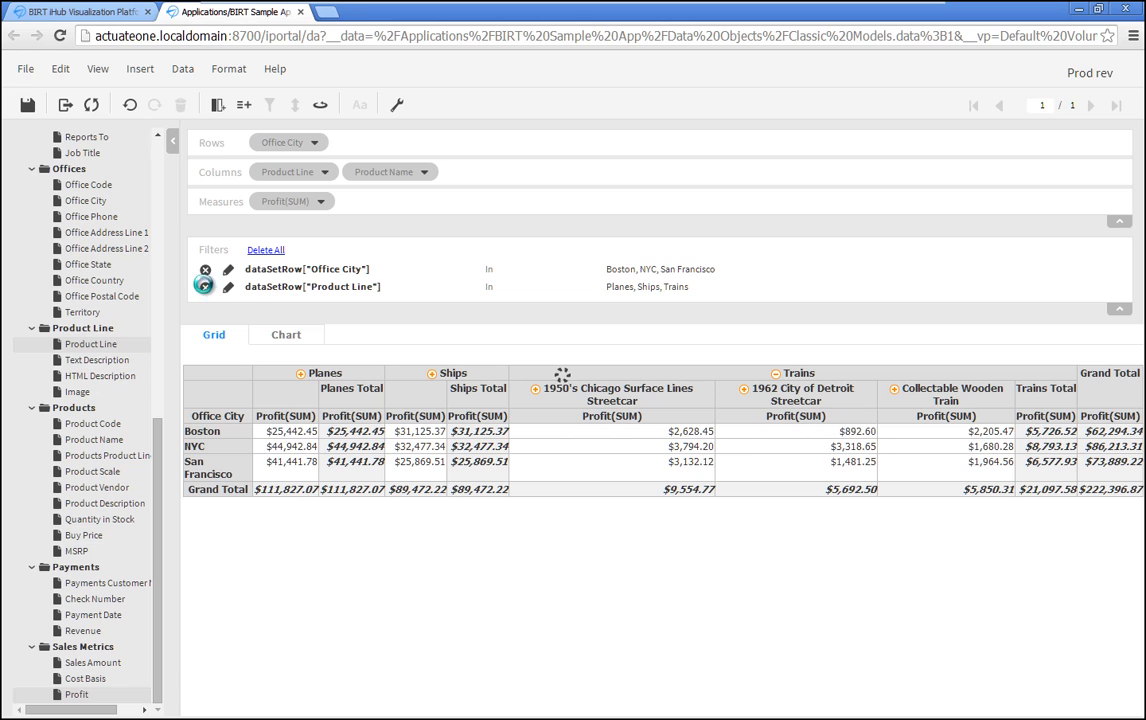
{"action": "left_click", "coordinate": [205, 272]}
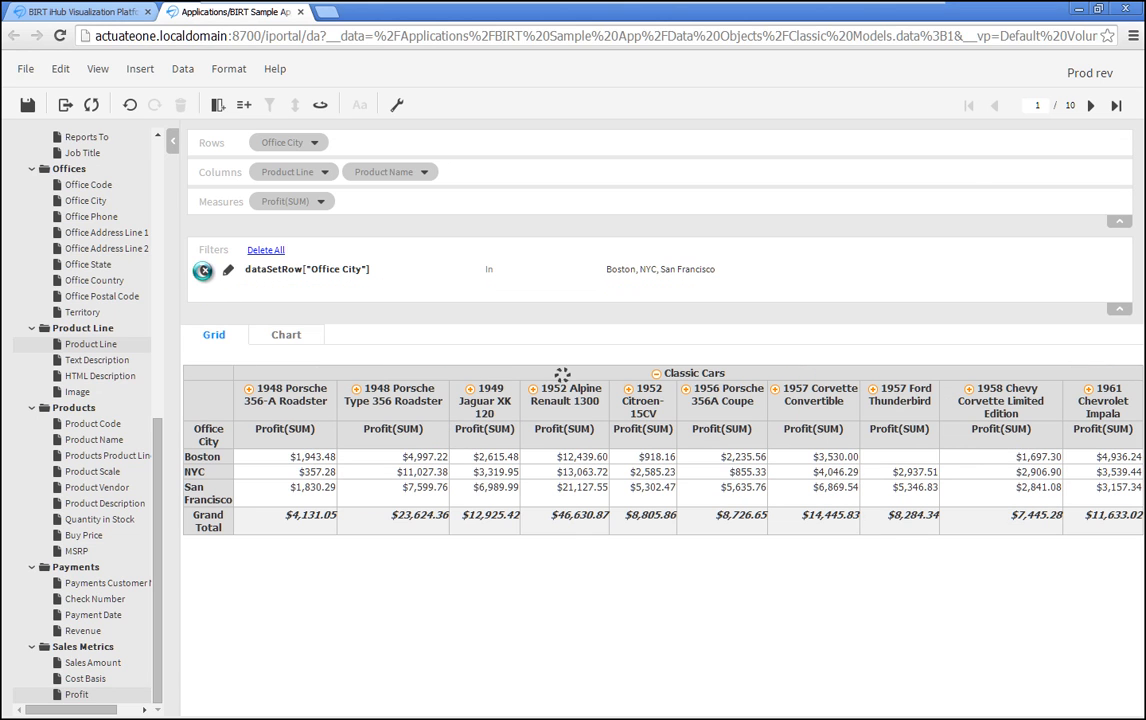
- Export the unfiltered crosstab content in Excel (XLSX) format
{"action": "left_click", "coordinate": [25, 72]}
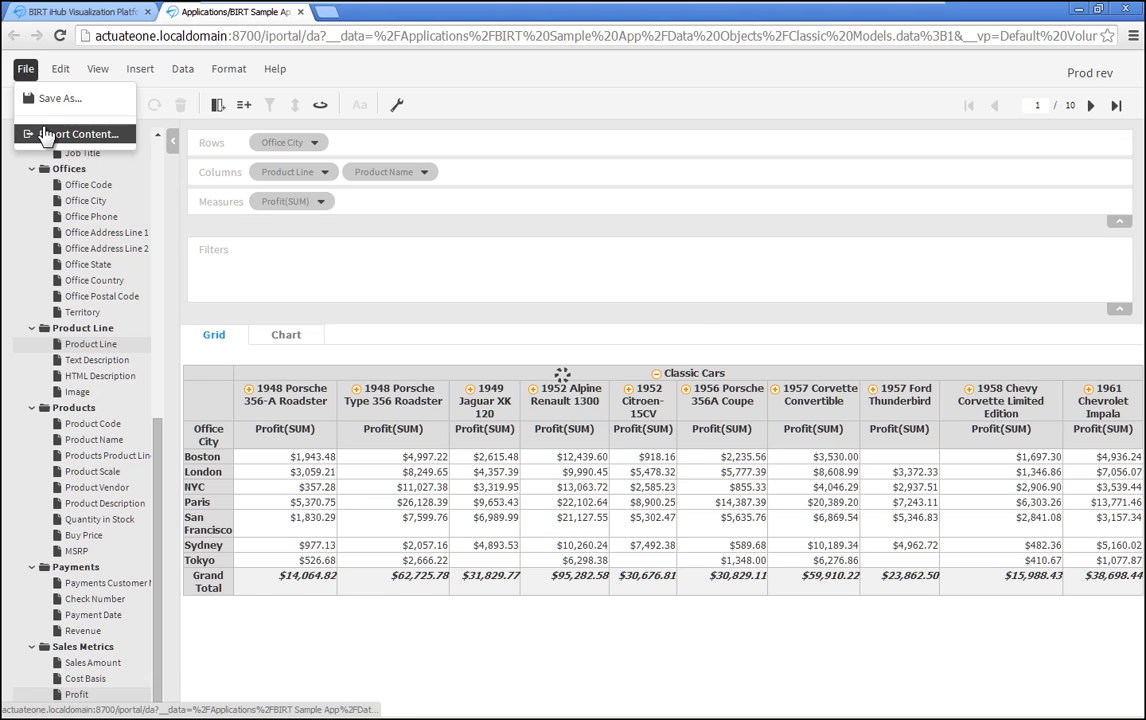
{"action": "left_click", "coordinate": [45, 134]}
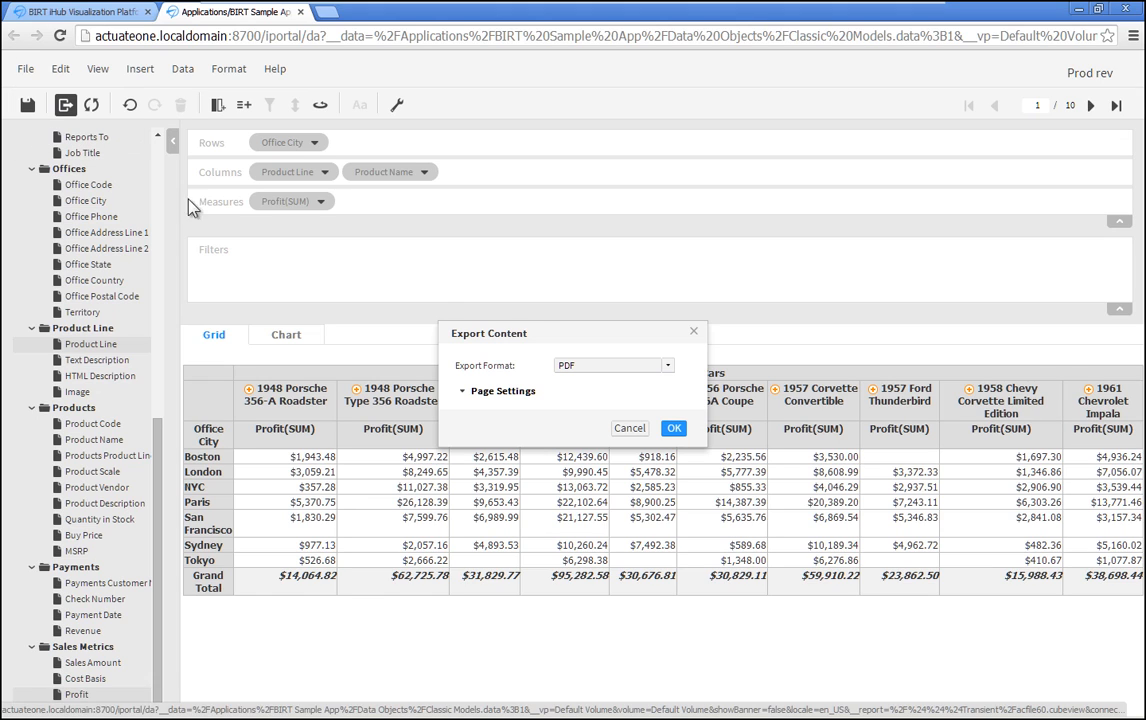
{"action": "left_click", "coordinate": [668, 368]}
{"action": "left_click", "coordinate": [585, 388]}
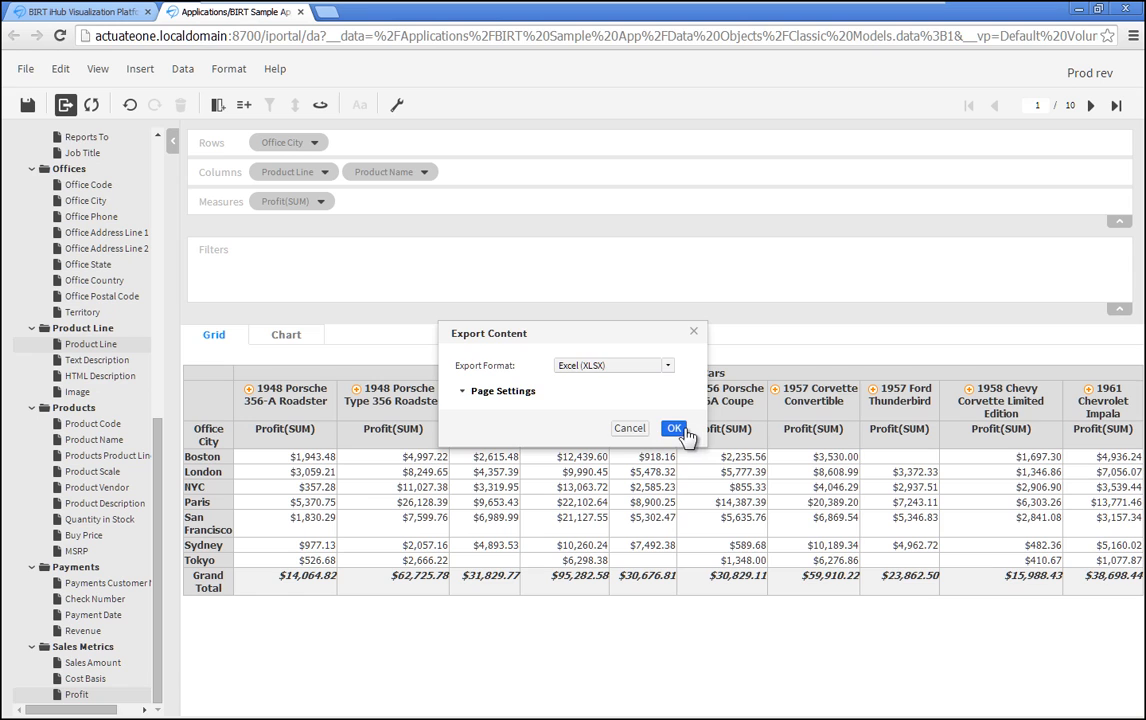
{"action": "left_click", "coordinate": [674, 428]}
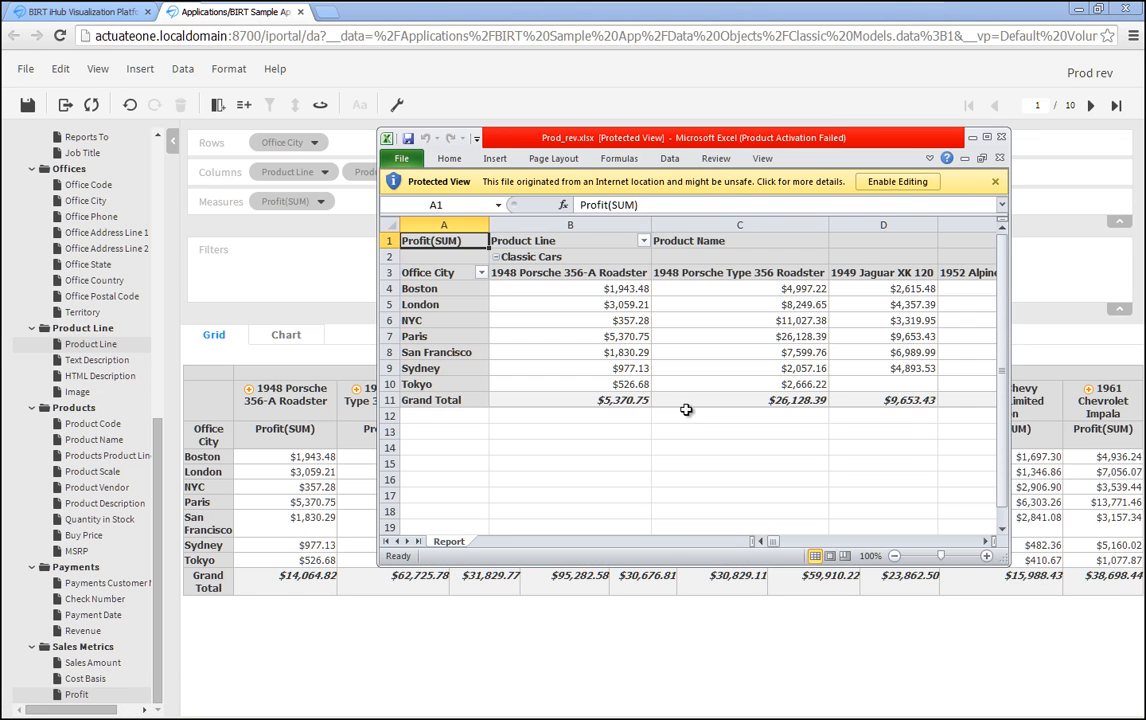
- Enable editing in the exported Excel workbook and filter the pivot table's Office City field to Boston, London and NYC
{"action": "left_click", "coordinate": [899, 181]}
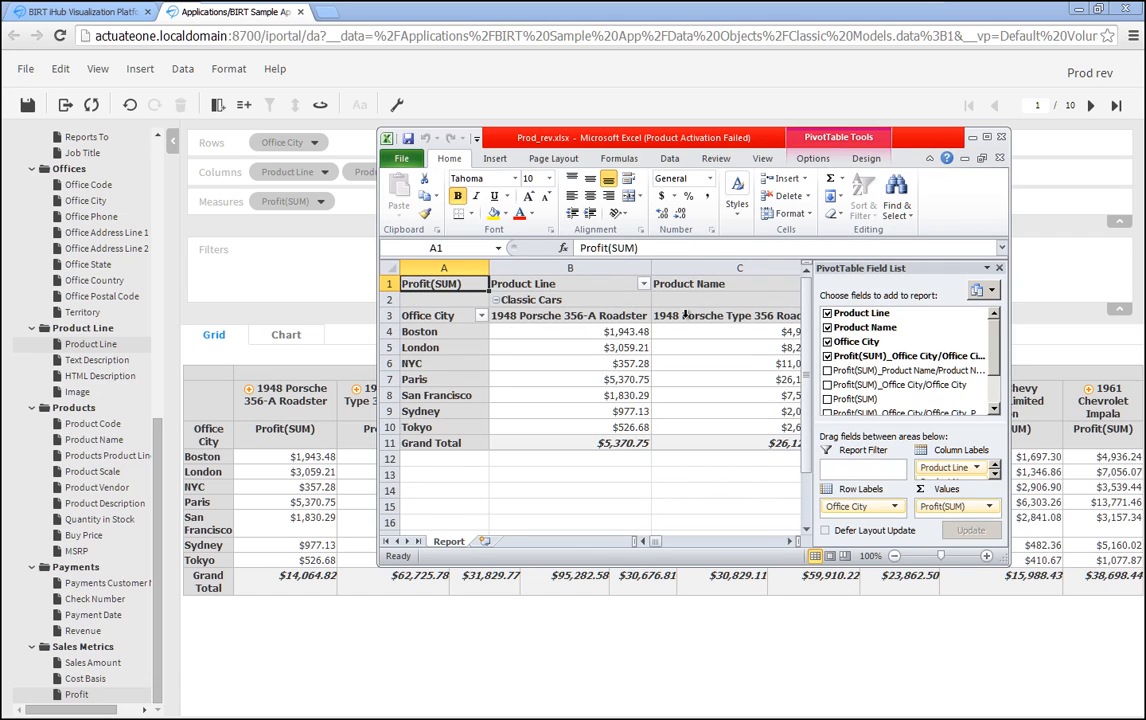
{"action": "left_click", "coordinate": [481, 316]}
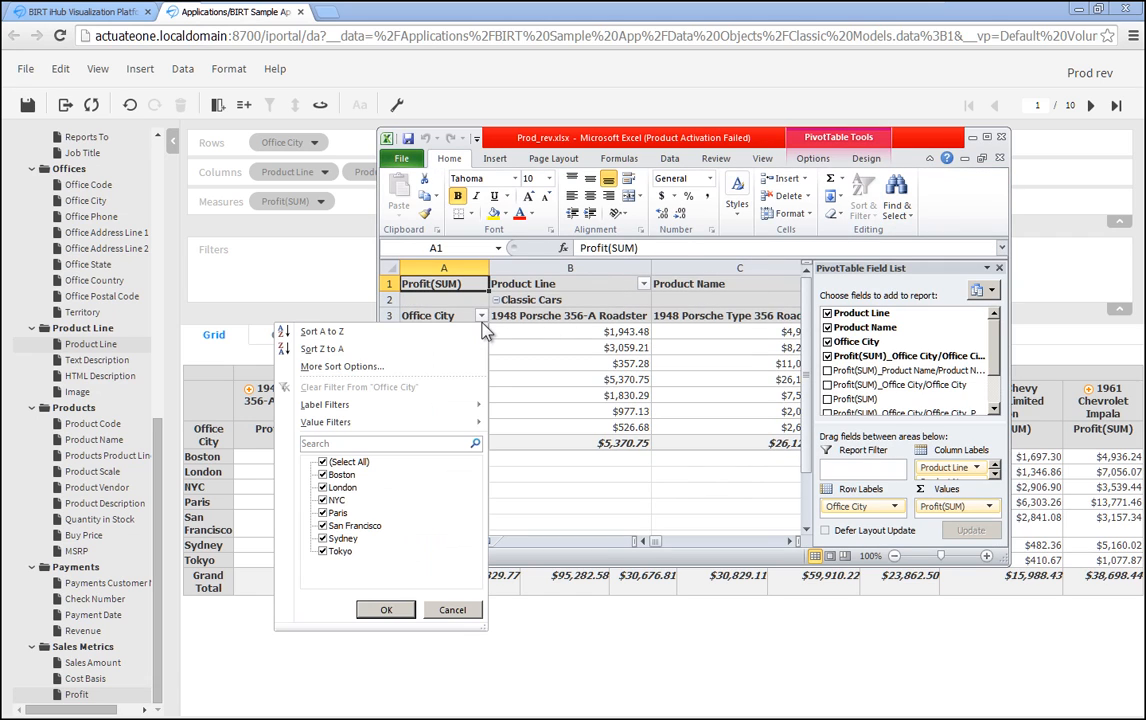
{"action": "left_click", "coordinate": [323, 463]}
{"action": "left_click", "coordinate": [322, 475]}
{"action": "left_click", "coordinate": [322, 487]}
{"action": "left_click", "coordinate": [322, 500]}
{"action": "left_click", "coordinate": [380, 610]}
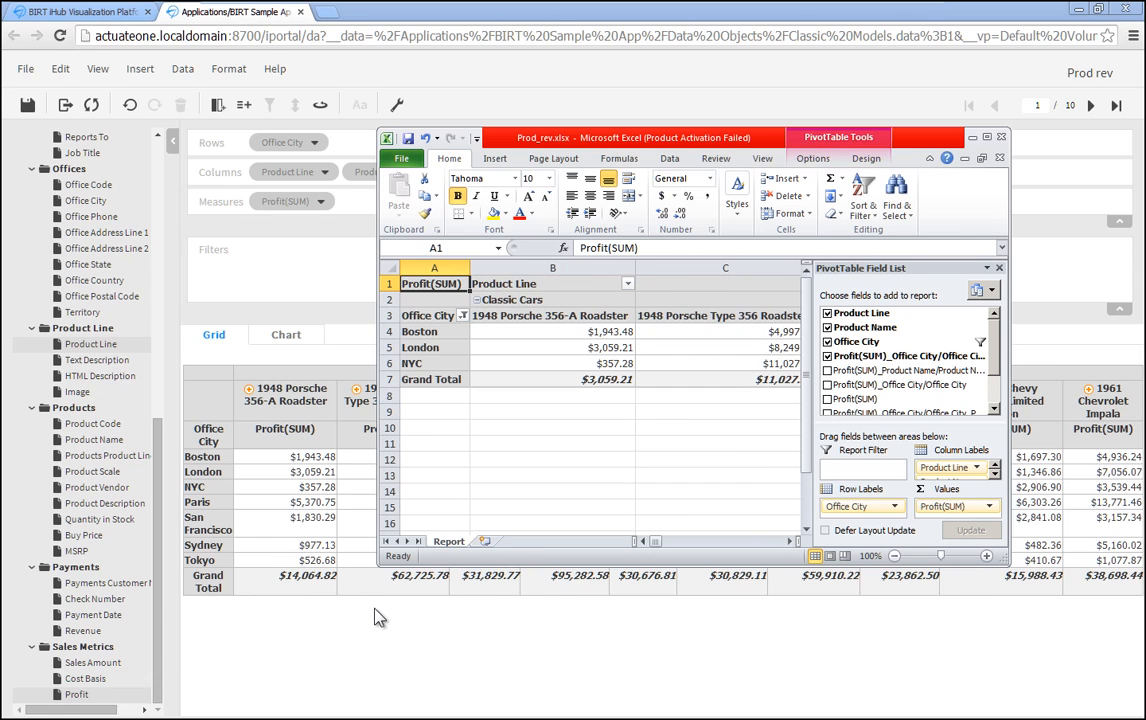